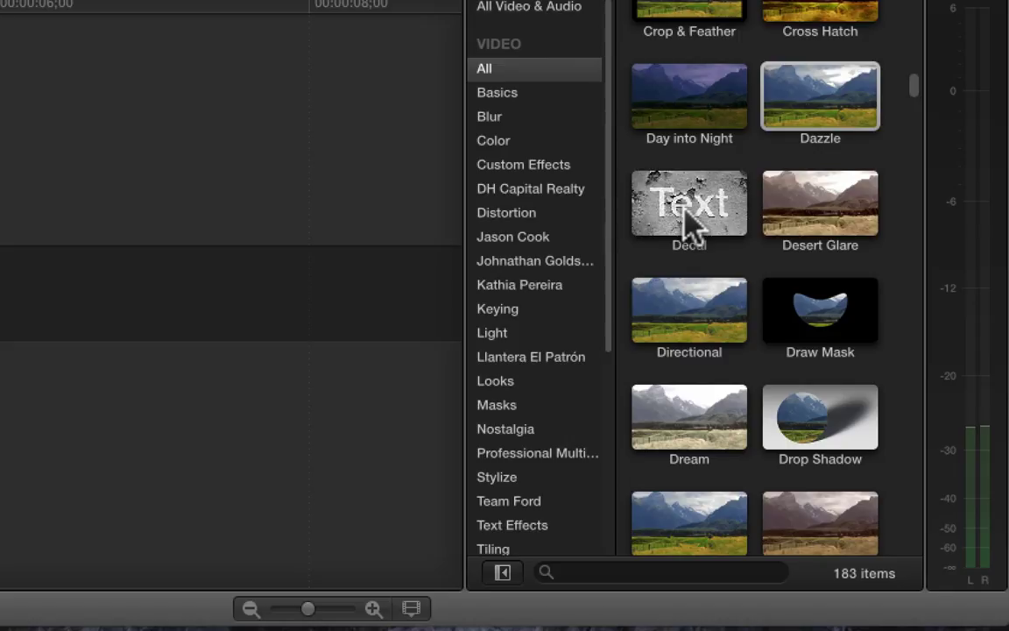
Apply the Decal effect to the commercial clip and lower its Amount
{"action": "left_click_drag", "start_coordinate": [684, 211], "coordinate": [328, 260]}
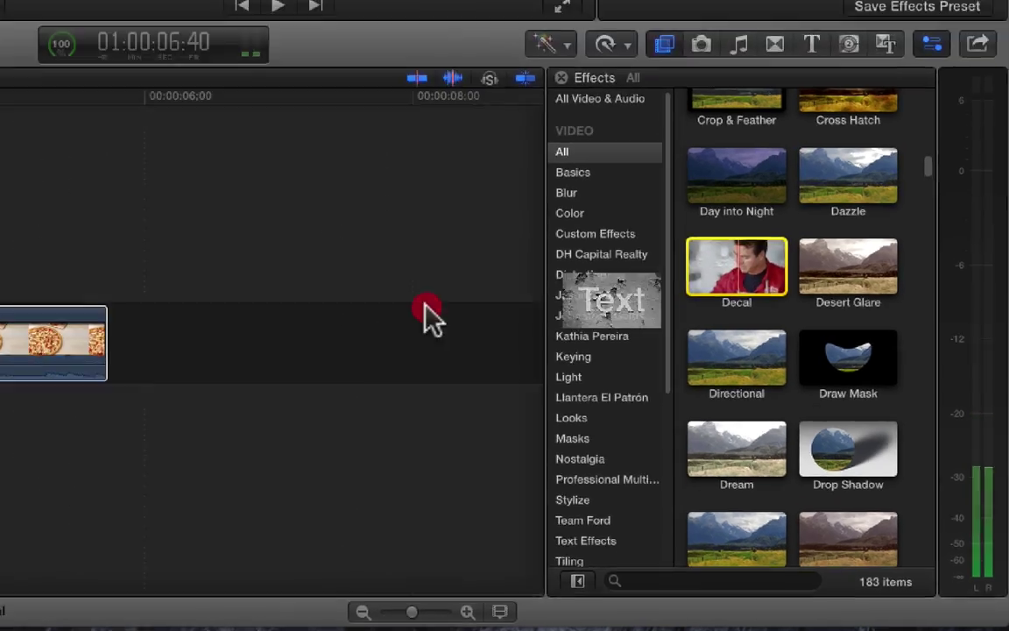
{"action": "left_click_drag", "start_coordinate": [429, 316], "coordinate": [52, 342]}
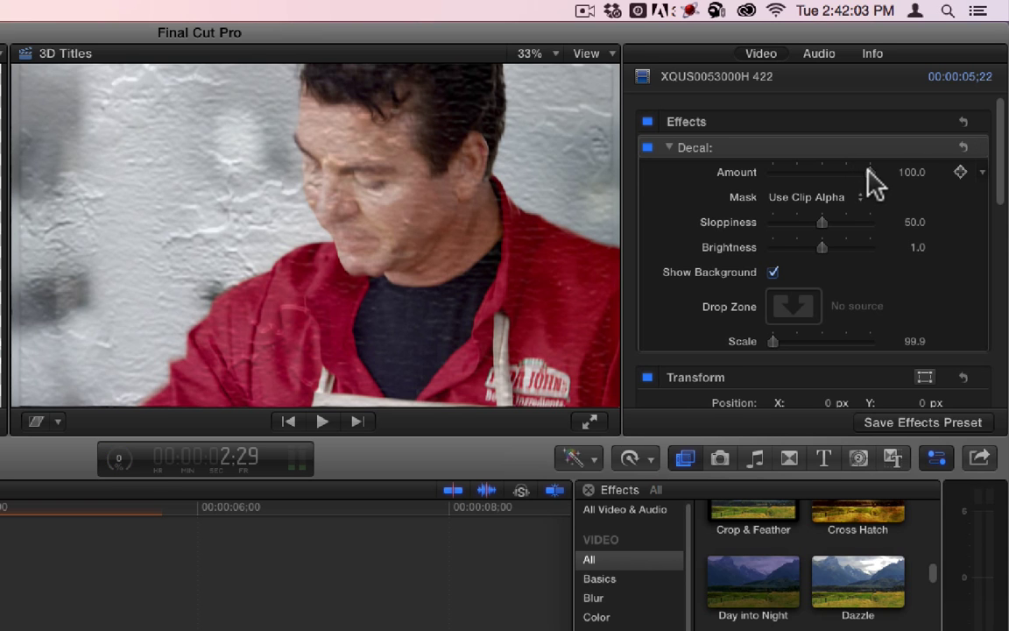
{"action": "left_click_drag", "start_coordinate": [867, 170], "coordinate": [924, 185]}
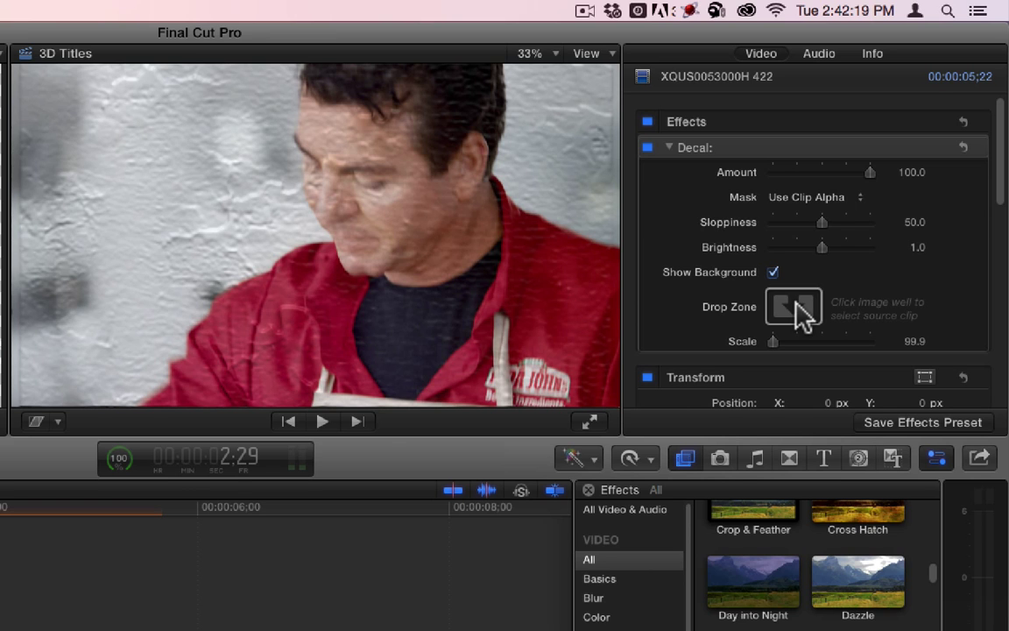
Lower Decal Sloppiness, reset the effect, toggle Show Background off and on, and scale the texture up
{"action": "left_click_drag", "start_coordinate": [824, 222], "coordinate": [825, 270]}
{"action": "left_click", "coordinate": [963, 147]}
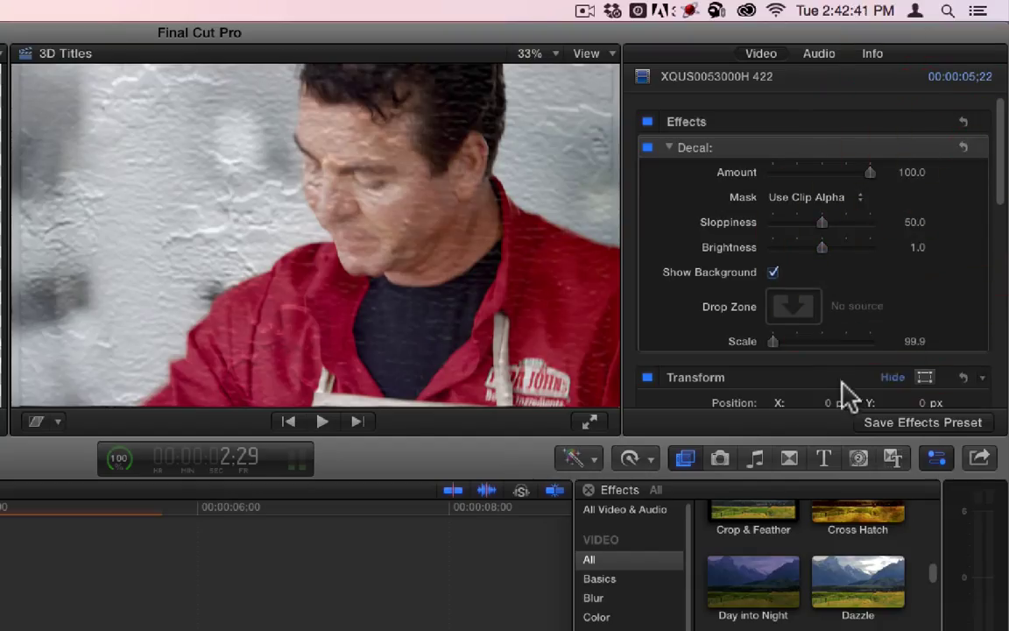
{"action": "left_click", "coordinate": [773, 272]}
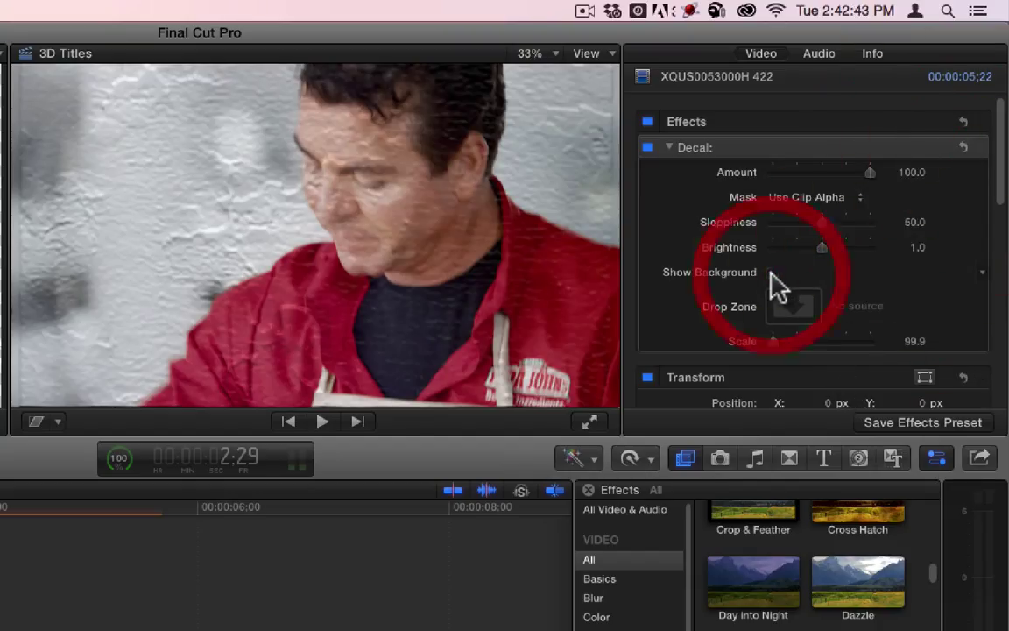
{"action": "left_click", "coordinate": [774, 273]}
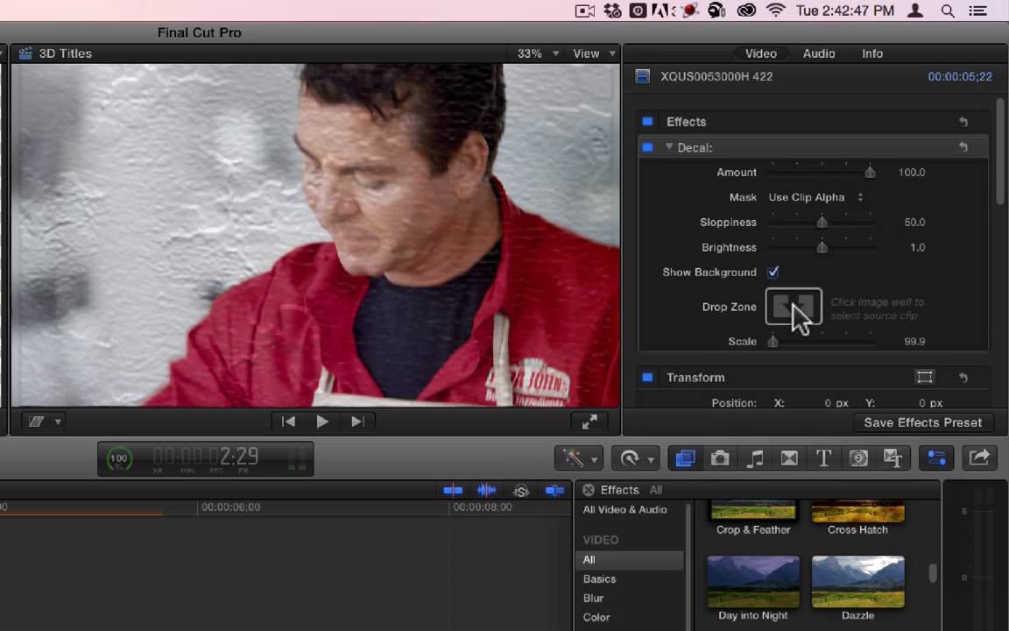
{"action": "left_click_drag", "start_coordinate": [775, 343], "coordinate": [642, 342]}
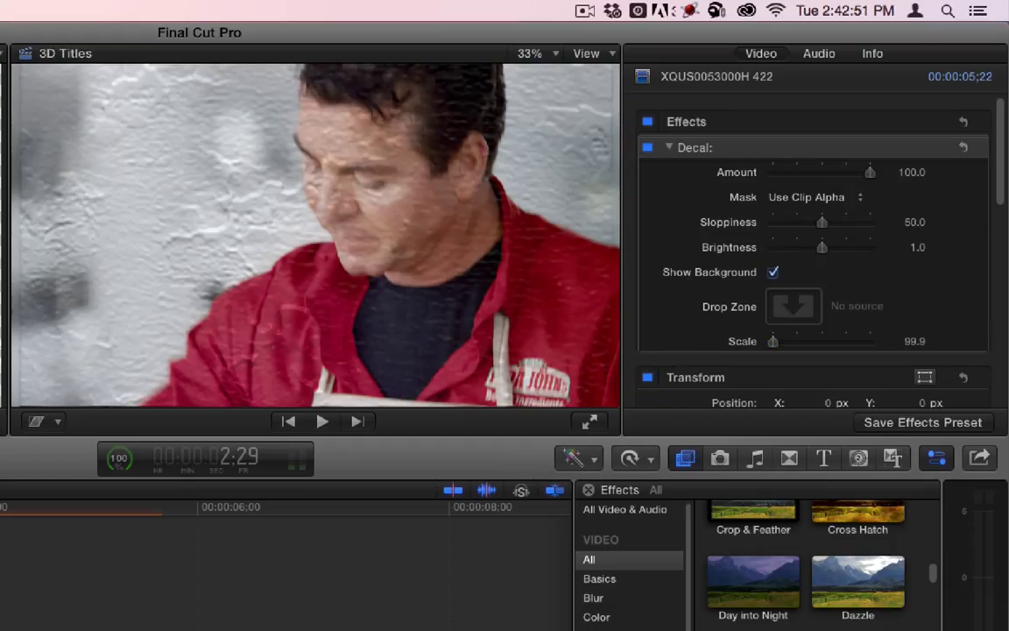
Set the Decal Drop Zone source to the SNHD logo clip
{"action": "left_click", "coordinate": [791, 307]}
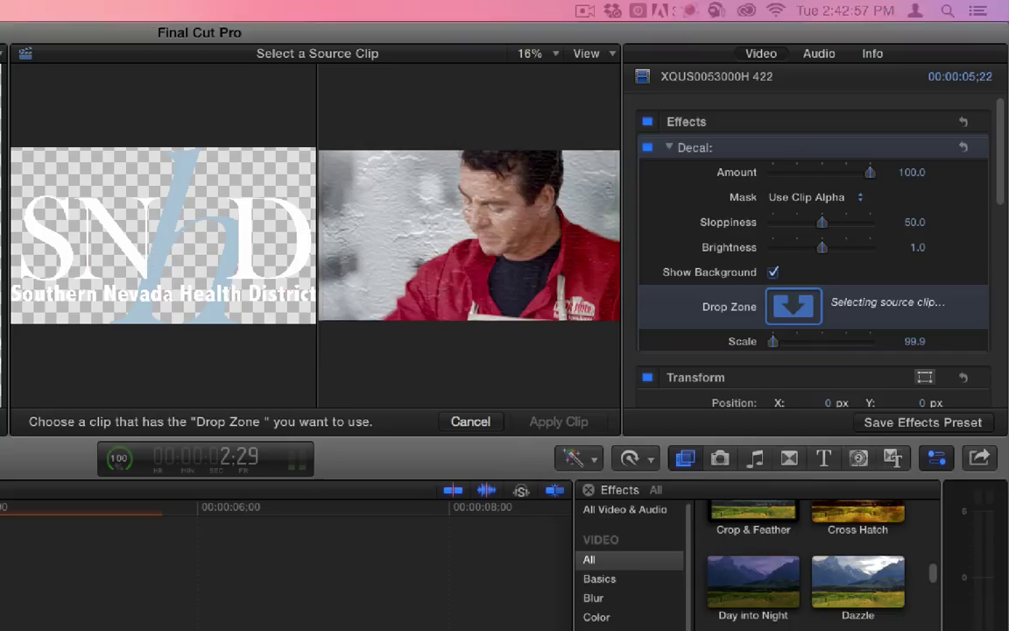
{"action": "left_click", "coordinate": [163, 237]}
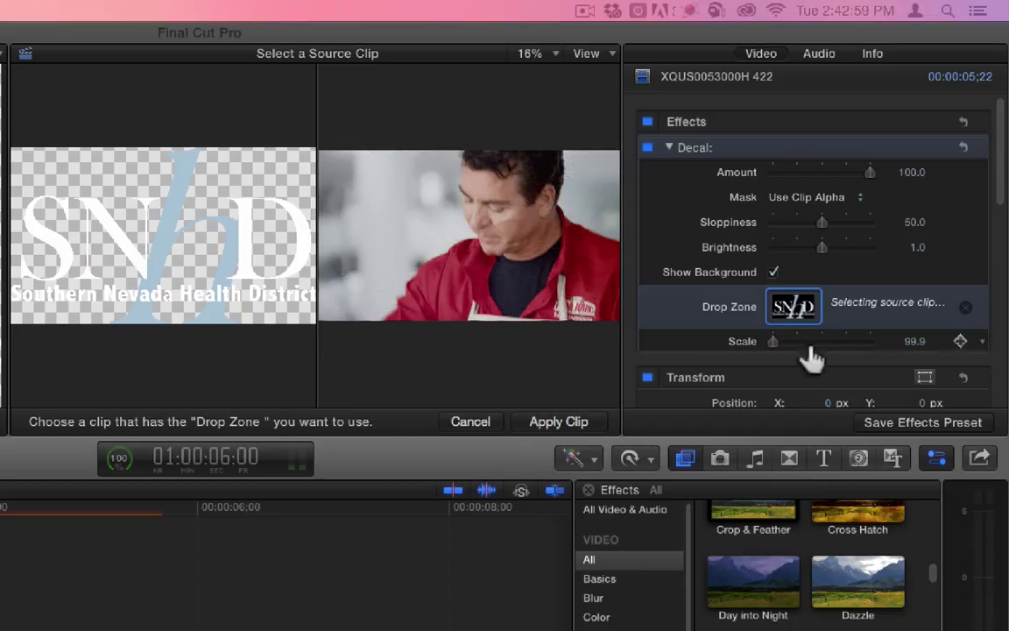
{"action": "left_click", "coordinate": [557, 424]}
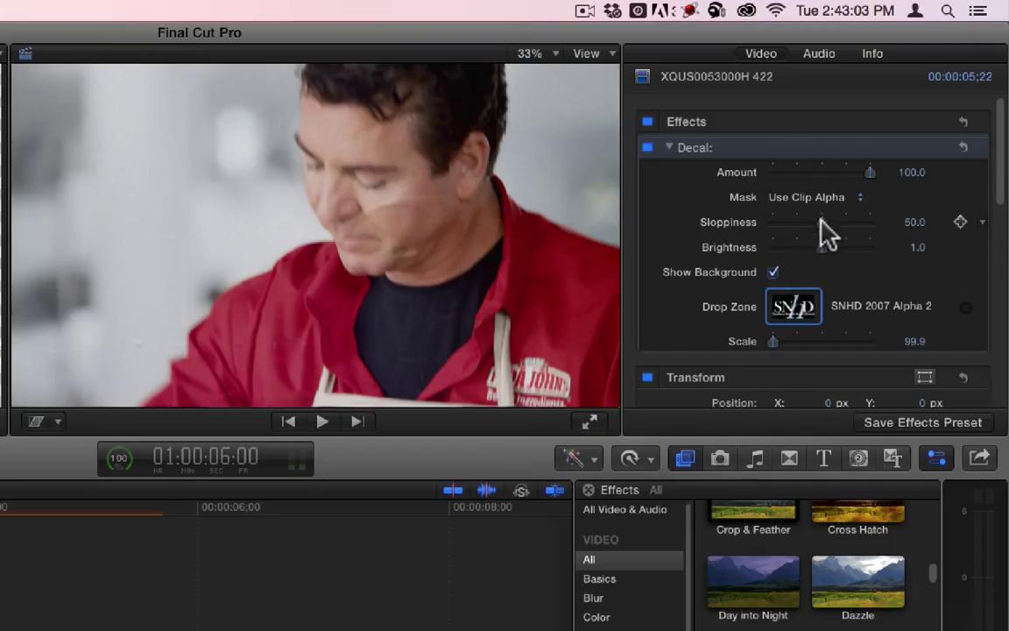
Lower Sloppiness to 46.08, test Amount, then switch the Drop Zone to the Sunrise Auto Sales logo
{"action": "left_click_drag", "start_coordinate": [847, 230], "coordinate": [825, 229]}
{"action": "left_click_drag", "start_coordinate": [867, 171], "coordinate": [906, 168]}
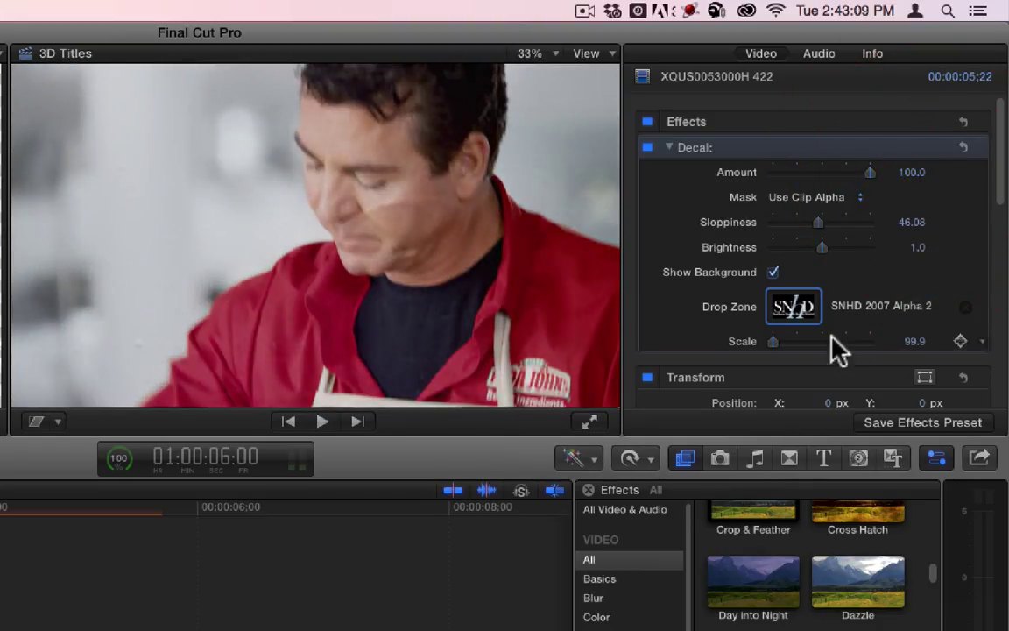
{"action": "left_click", "coordinate": [793, 302]}
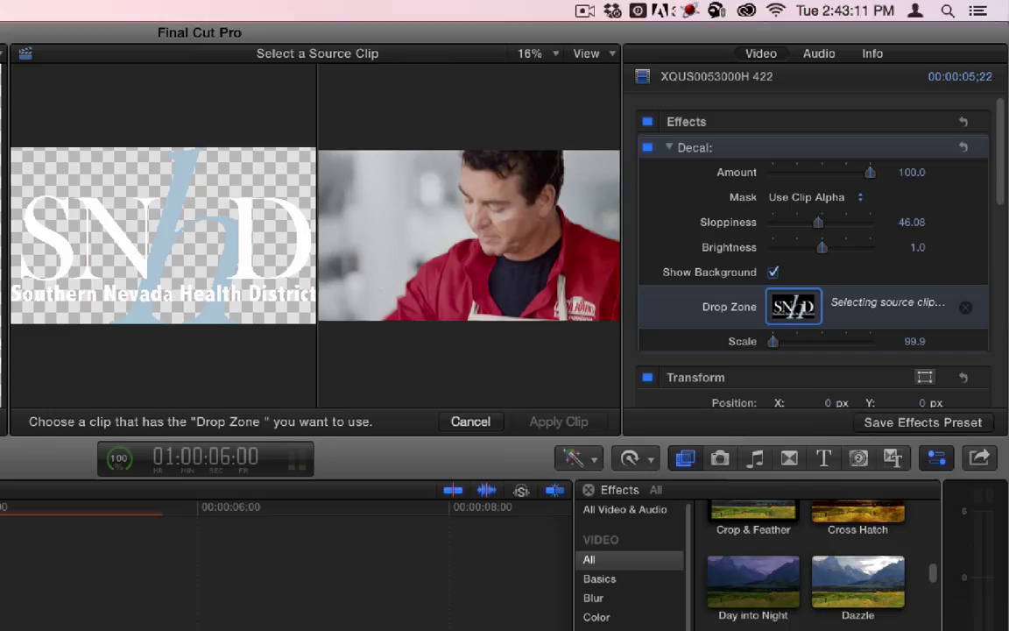
{"action": "key", "text": "Left"}
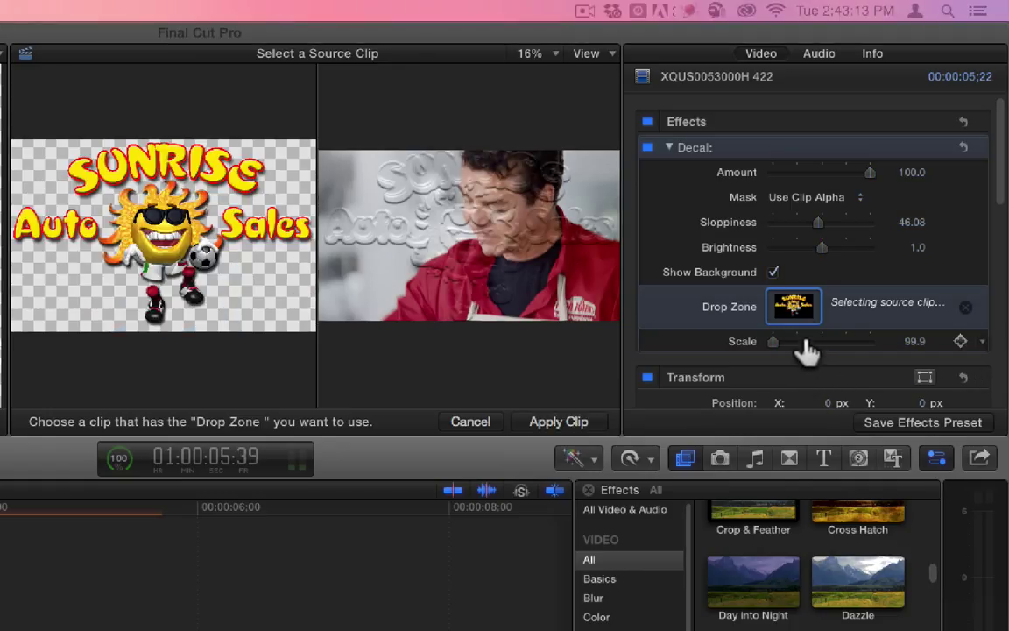
{"action": "left_click", "coordinate": [543, 425]}
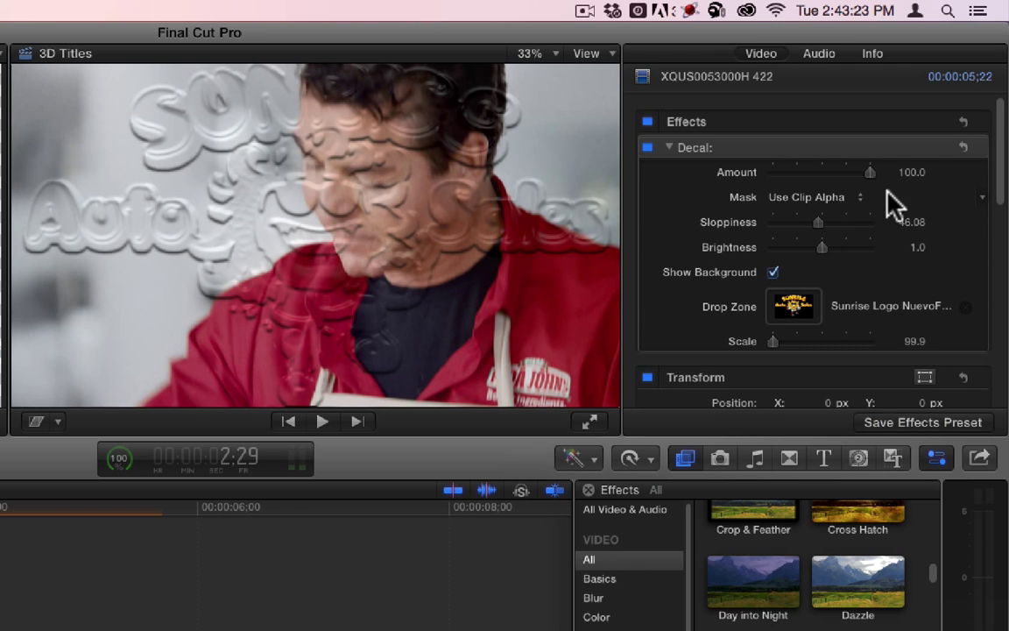
Test the Decal Amount, then sweep Sloppiness between 0 and higher values, ending near 70.59
{"action": "left_click_drag", "start_coordinate": [870, 171], "coordinate": [912, 174]}
{"action": "left_click_drag", "start_coordinate": [813, 225], "coordinate": [727, 256]}
{"action": "left_click", "coordinate": [772, 225]}
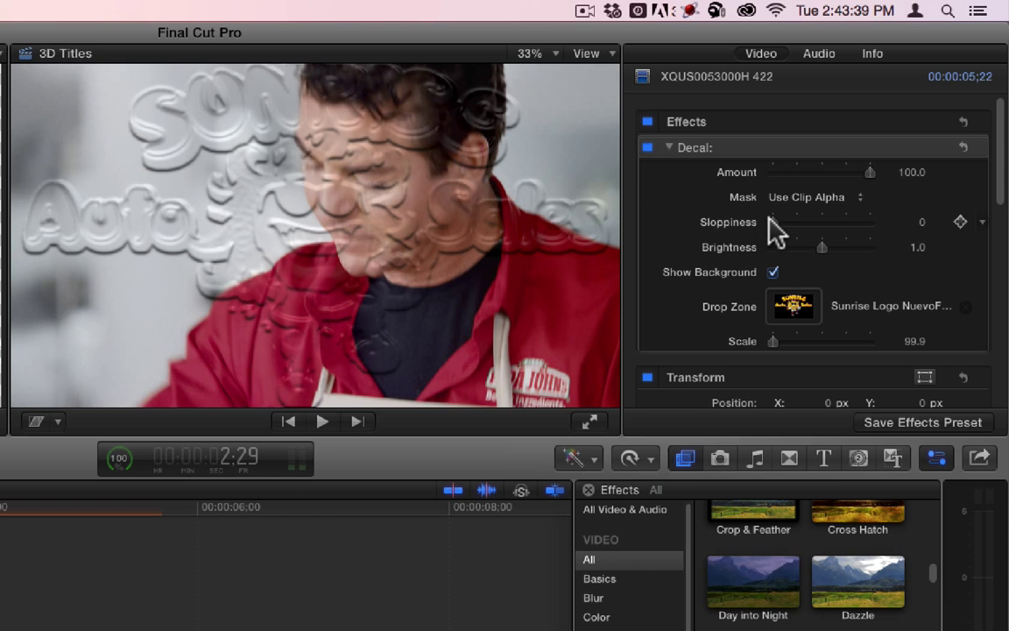
{"action": "left_click_drag", "start_coordinate": [773, 223], "coordinate": [902, 219]}
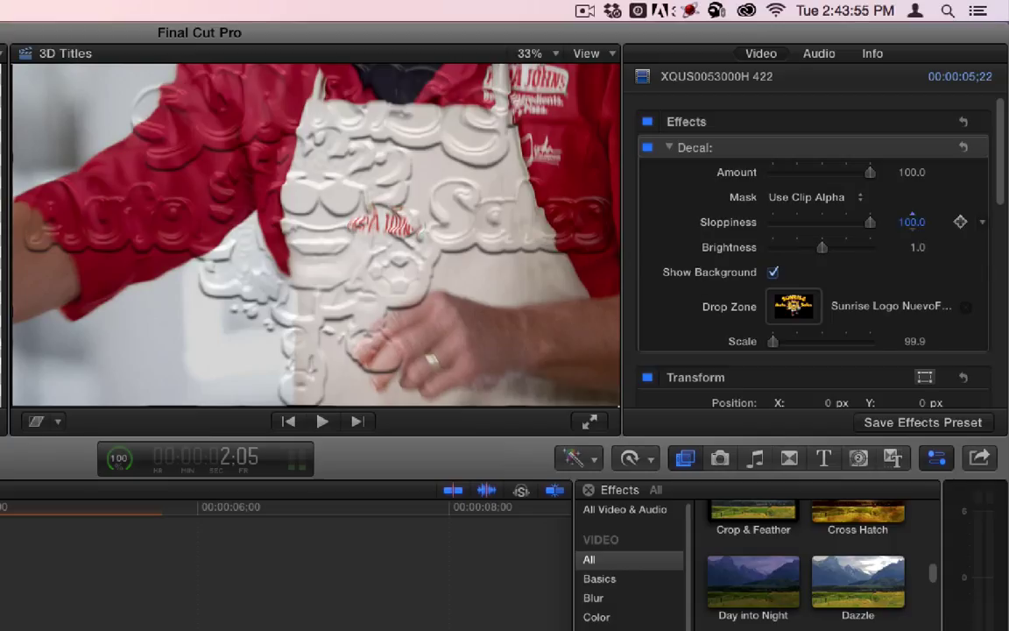
{"action": "left_click_drag", "start_coordinate": [911, 241], "coordinate": [911, 315]}
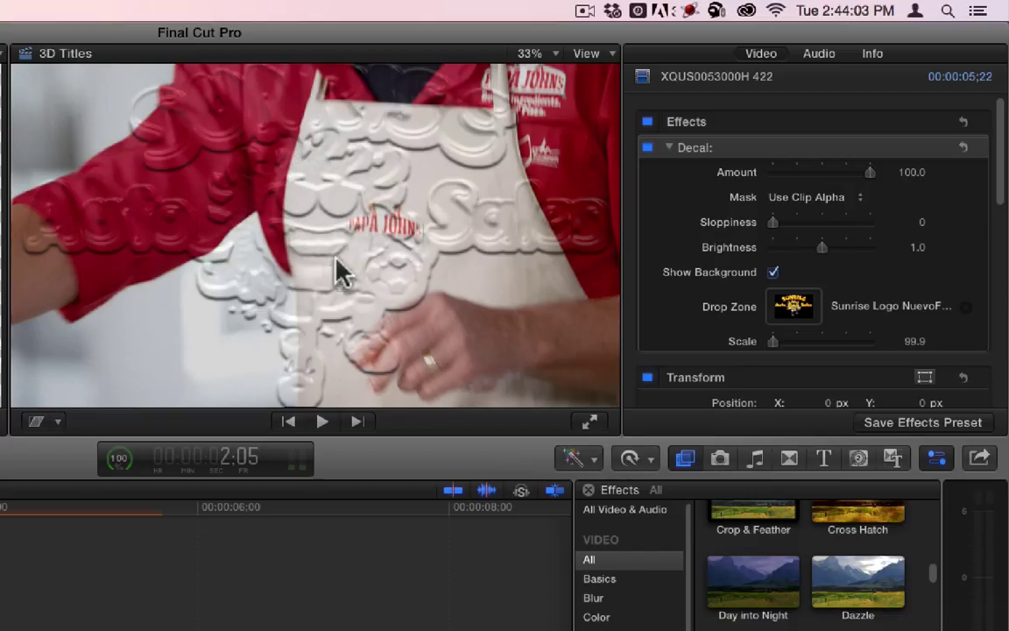
{"action": "left_click_drag", "start_coordinate": [774, 224], "coordinate": [838, 247]}
Undo the Brightness change and toggle Show Background repeatedly, leaving the background shown
{"action": "key", "text": "super+z"}
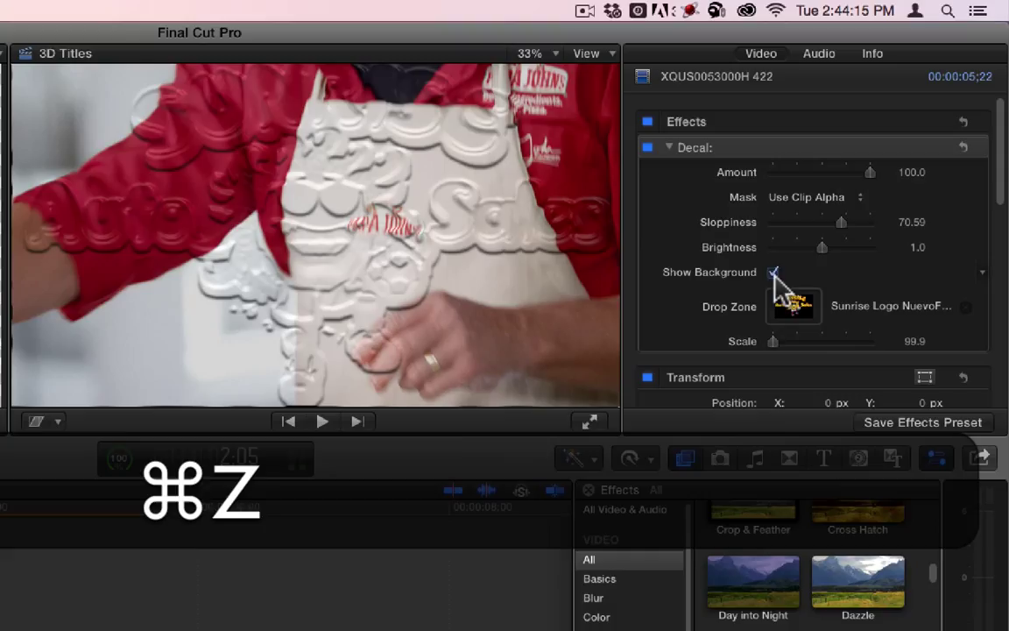
{"action": "left_click", "coordinate": [772, 272]}
{"action": "left_click", "coordinate": [772, 273]}
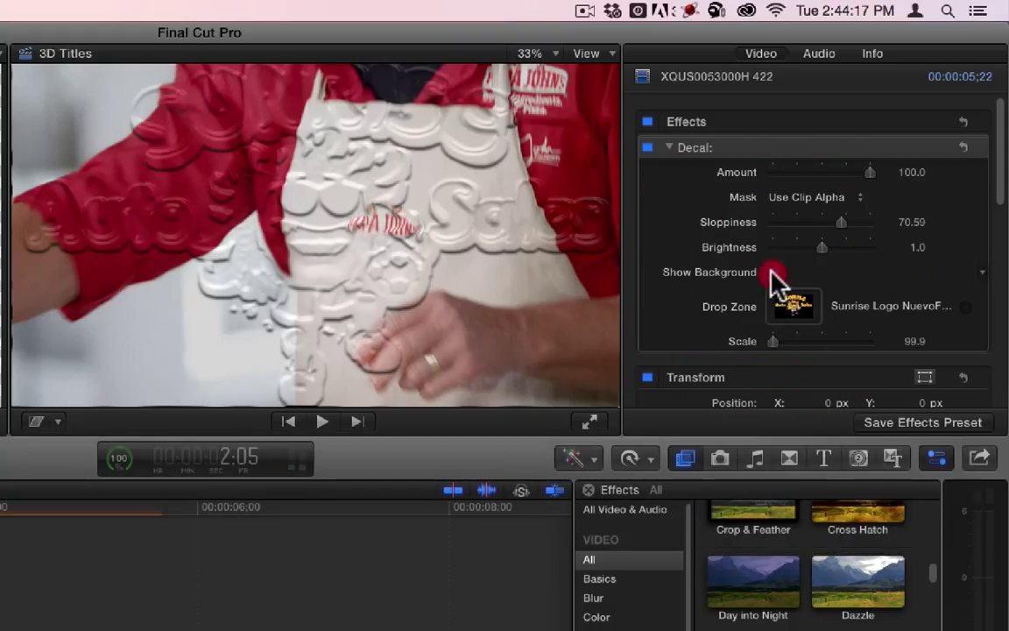
{"action": "left_click", "coordinate": [774, 273]}
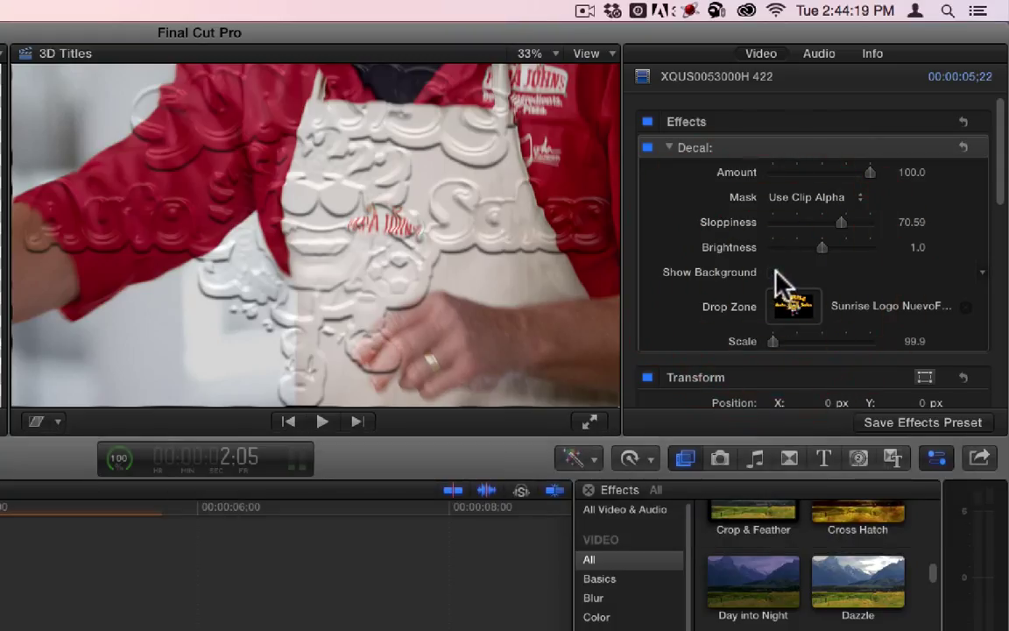
{"action": "left_click", "coordinate": [775, 273]}
{"action": "left_click", "coordinate": [773, 273]}
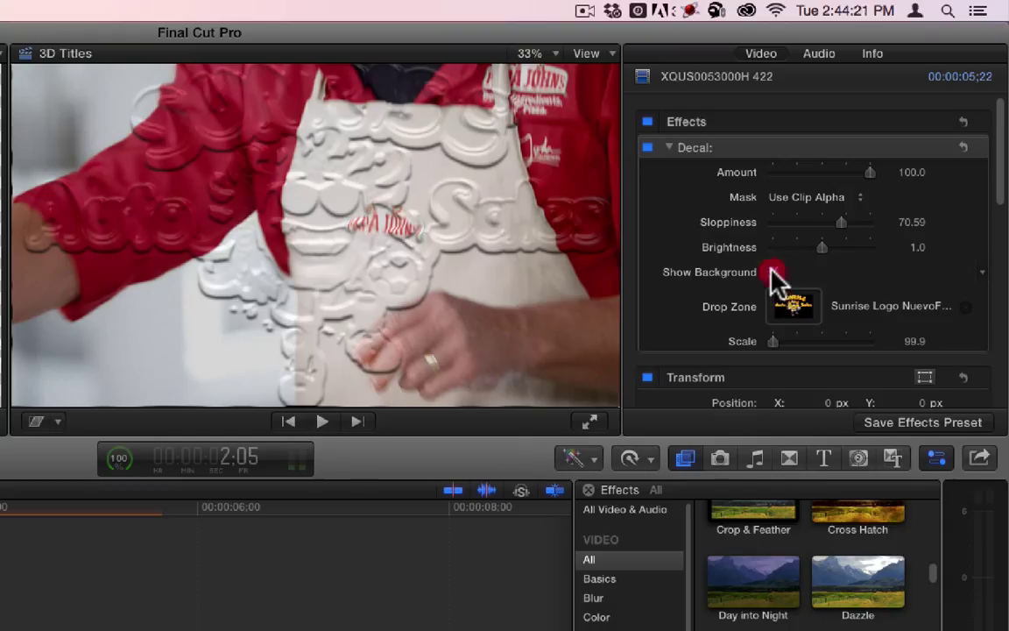
{"action": "left_click", "coordinate": [773, 273]}
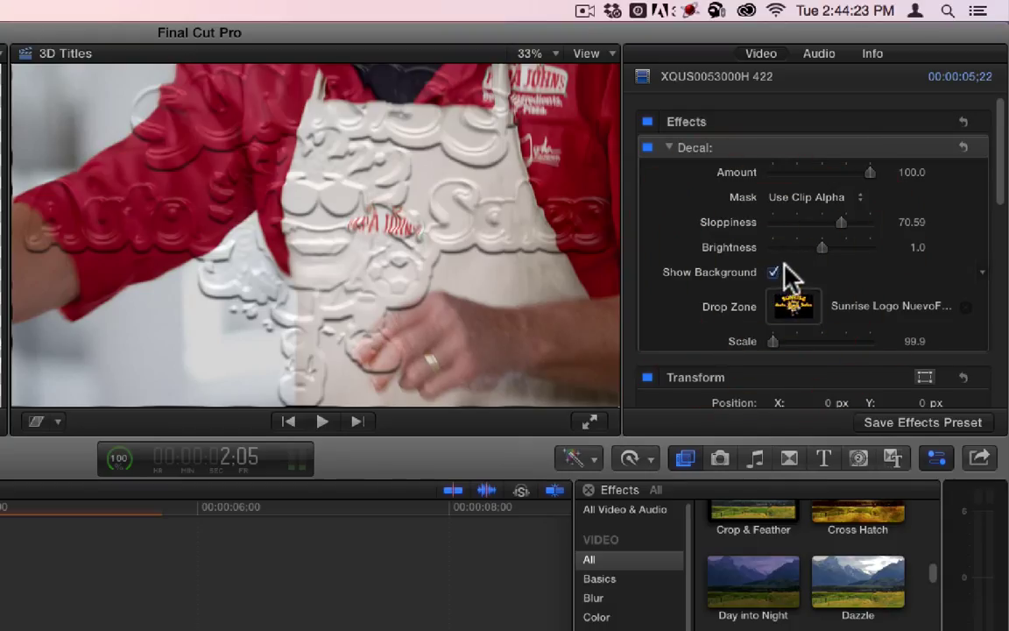
{"action": "left_click", "coordinate": [772, 271]}
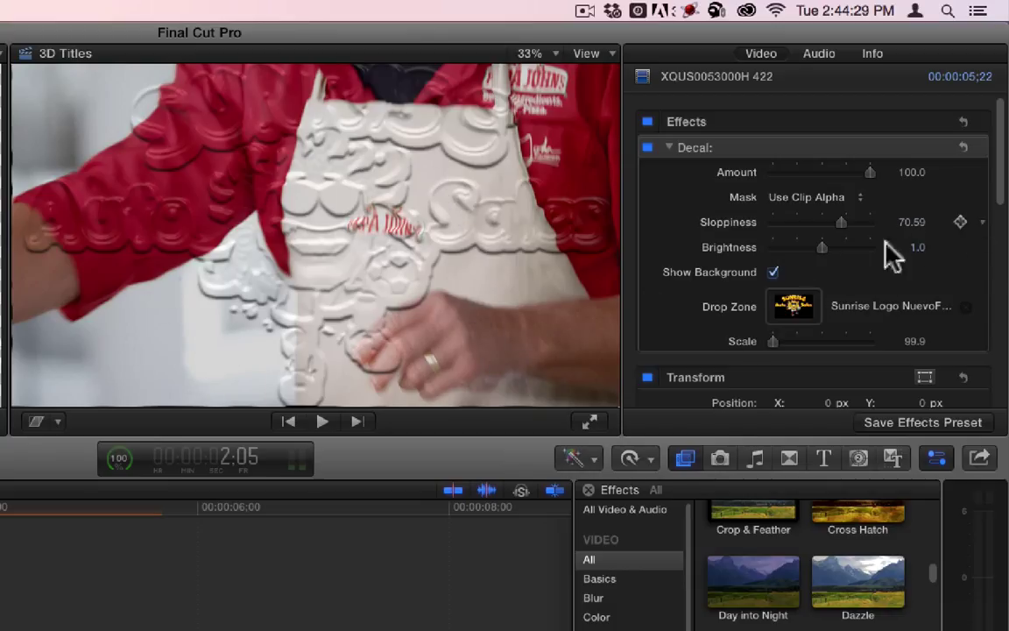
{"action": "left_click", "coordinate": [774, 272]}
{"action": "left_click", "coordinate": [775, 273]}
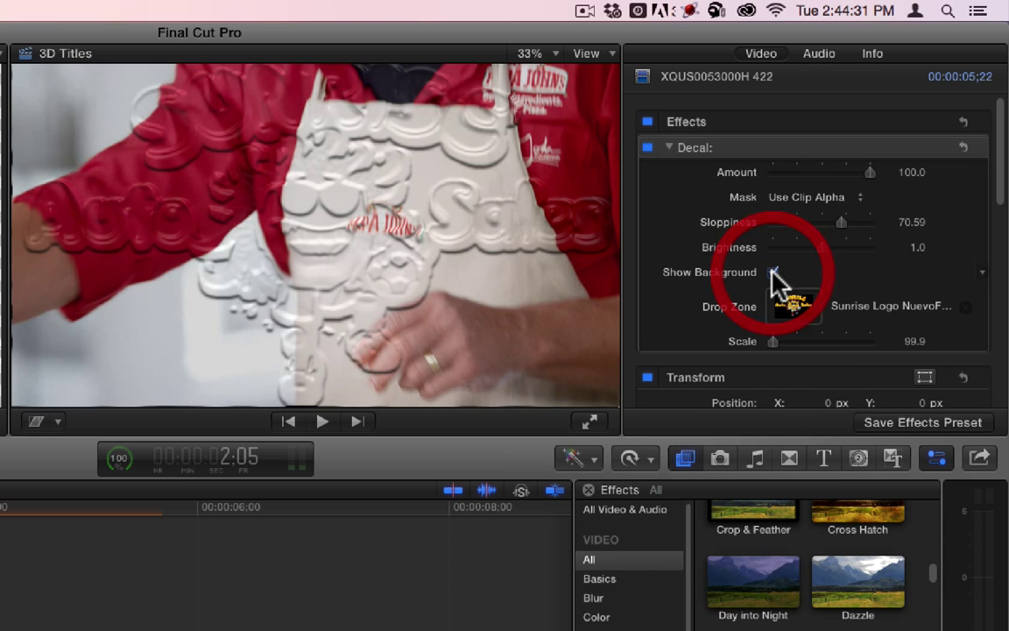
Raise the Decal Scale to 110 and Sloppiness to 100
{"action": "left_click_drag", "start_coordinate": [773, 337], "coordinate": [891, 321]}
{"action": "left_click_drag", "start_coordinate": [840, 222], "coordinate": [893, 223]}
{"action": "left_click", "coordinate": [912, 223]}
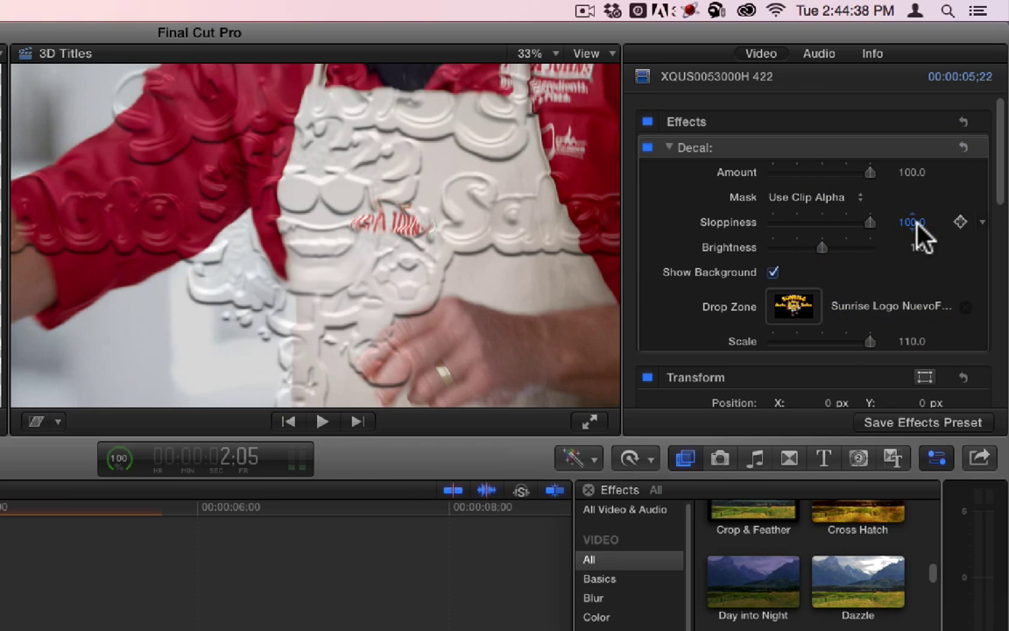
Remove the Decal effect and apply Desert Glare to the clip
{"action": "left_click", "coordinate": [717, 147]}
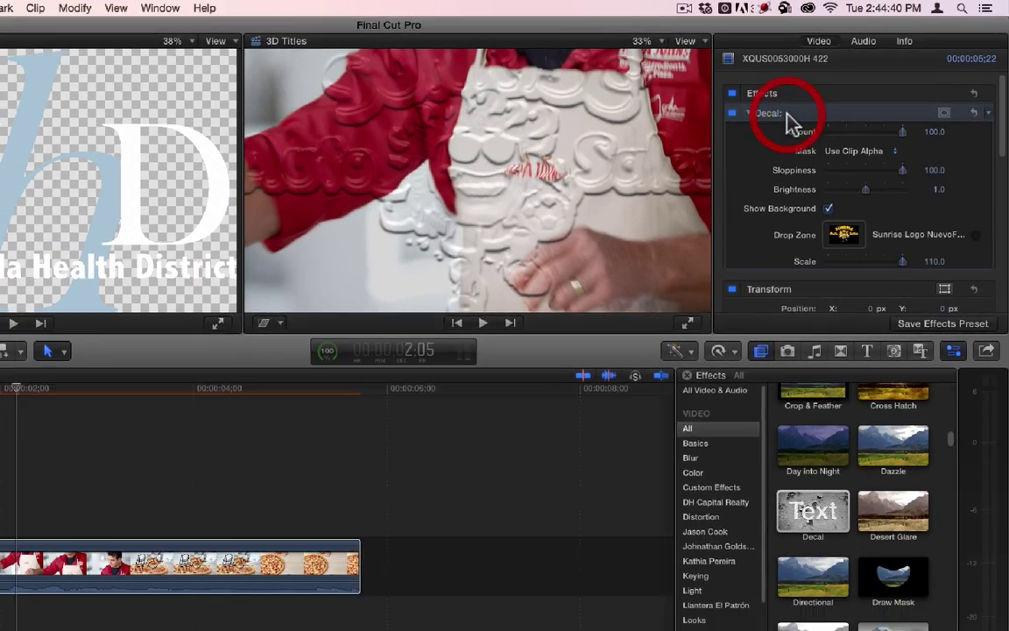
{"action": "key", "text": "BackSpace"}
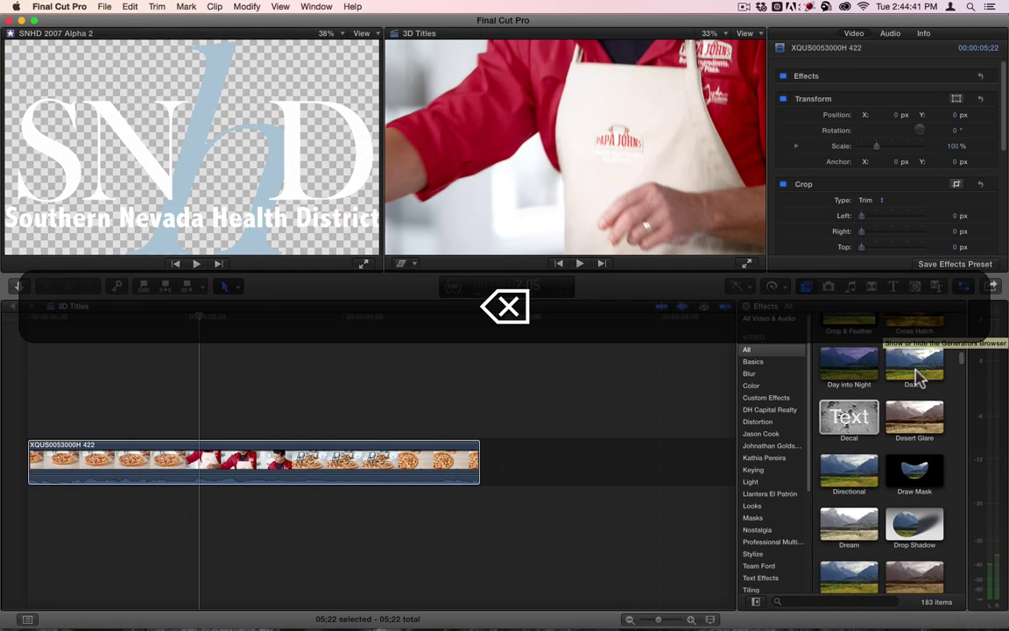
{"action": "left_click_drag", "start_coordinate": [781, 462], "coordinate": [234, 542]}
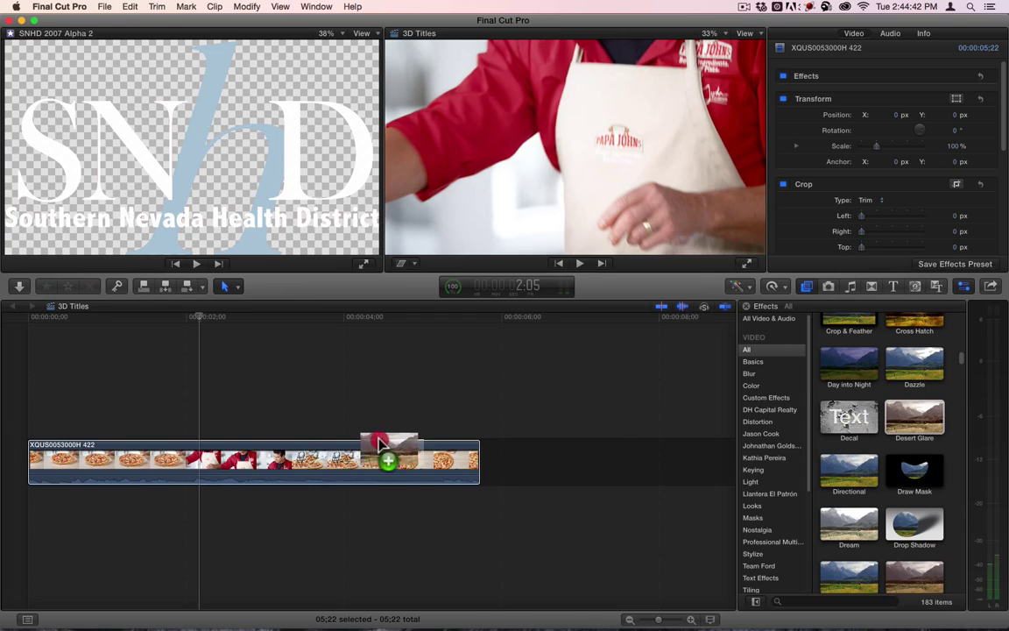
{"action": "left_click_drag", "start_coordinate": [379, 444], "coordinate": [354, 442]}
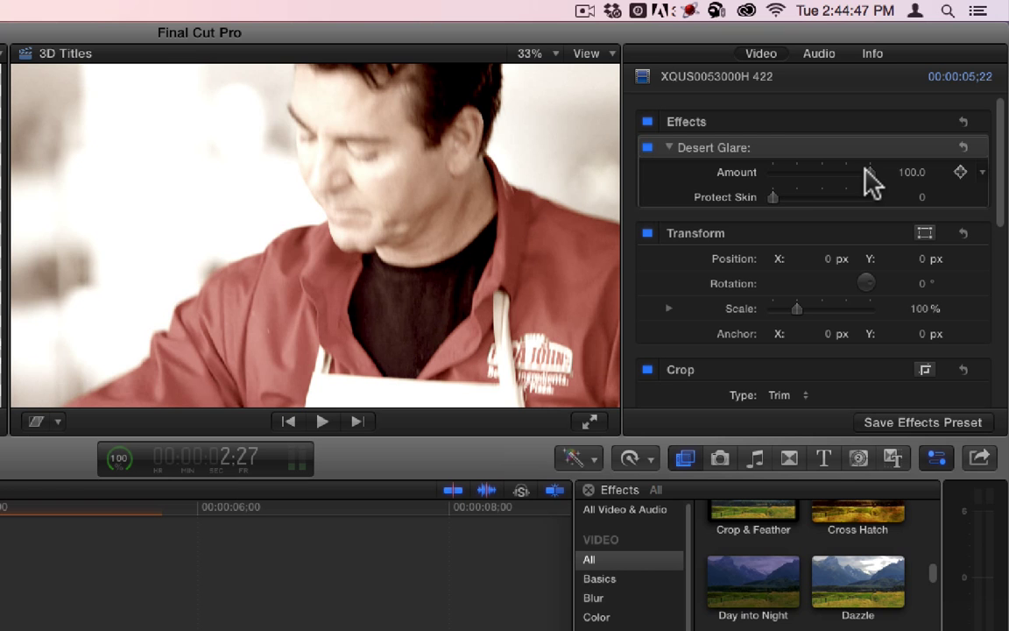
Set the Desert Glare Amount to about 42.16 and Protect Skin to about 6
{"action": "left_click_drag", "start_coordinate": [848, 180], "coordinate": [896, 198]}
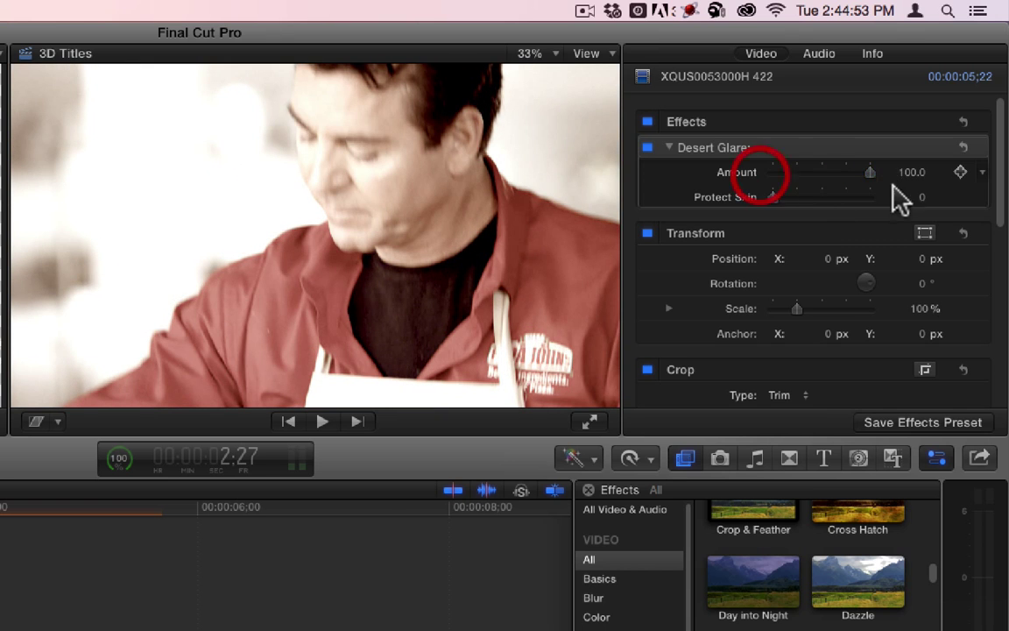
{"action": "left_click_drag", "start_coordinate": [768, 197], "coordinate": [825, 198]}
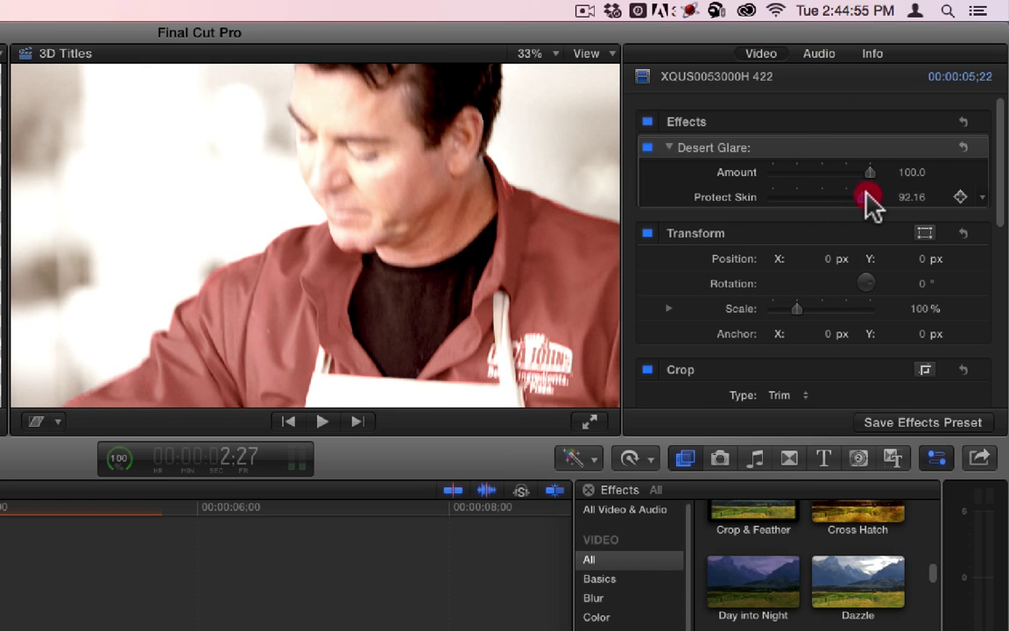
{"action": "left_click_drag", "start_coordinate": [870, 173], "coordinate": [804, 198]}
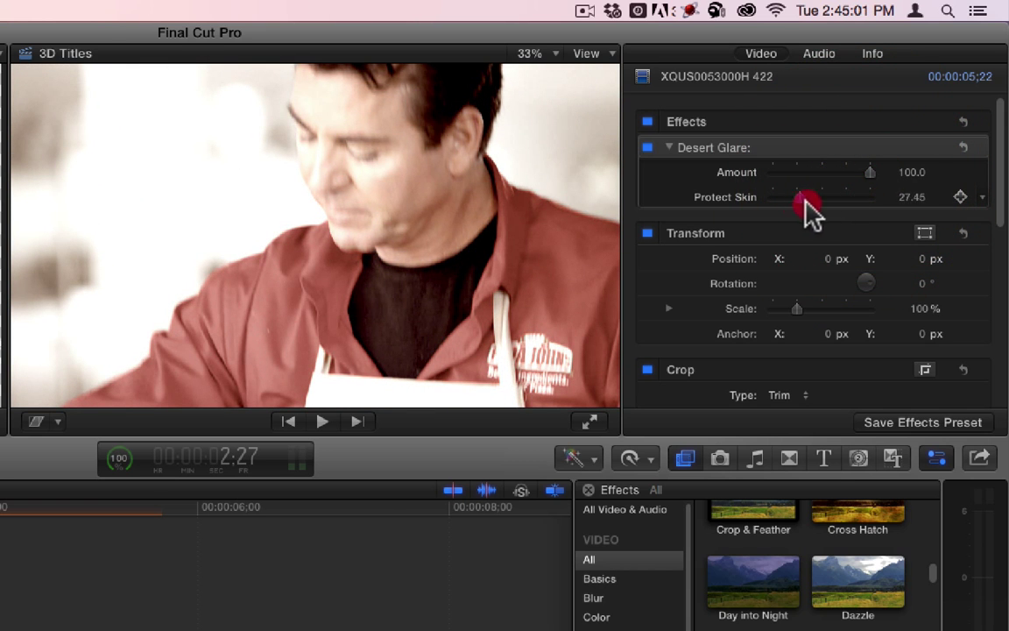
{"action": "left_click", "coordinate": [872, 173]}
{"action": "left_click_drag", "start_coordinate": [870, 172], "coordinate": [911, 200]}
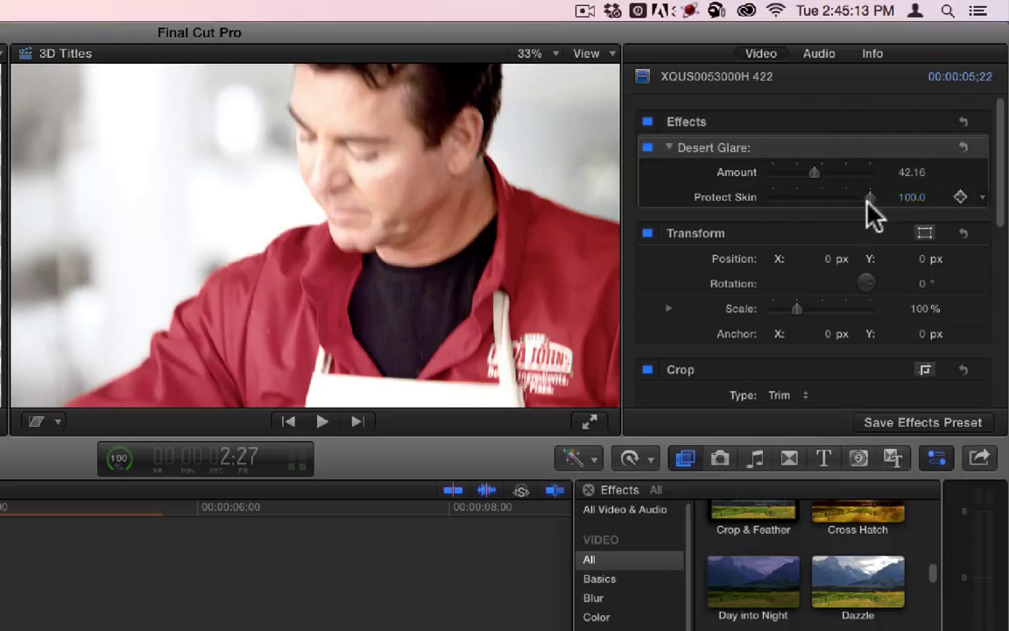
{"action": "mouse_move", "coordinate": [867, 200]}
{"action": "left_mouse_down"}
{"action": "mouse_move", "coordinate": [823, 197]}
{"action": "mouse_move", "coordinate": [878, 214]}
{"action": "left_mouse_up"}
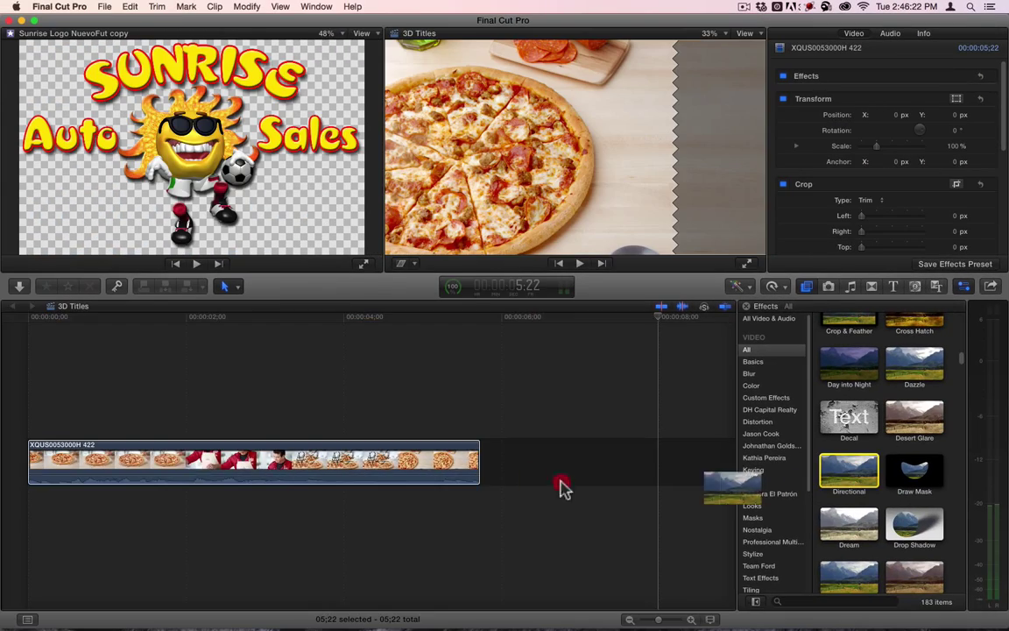
Apply the Directional blur to the clip and set its Amount to 32
{"action": "left_click_drag", "start_coordinate": [563, 489], "coordinate": [338, 469]}
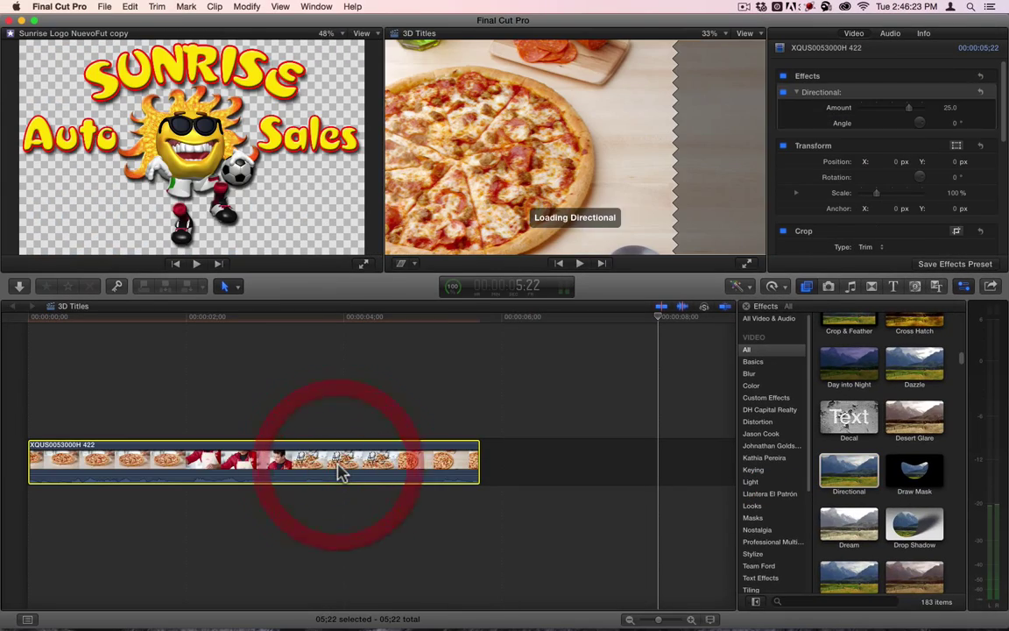
{"action": "left_click", "coordinate": [334, 322]}
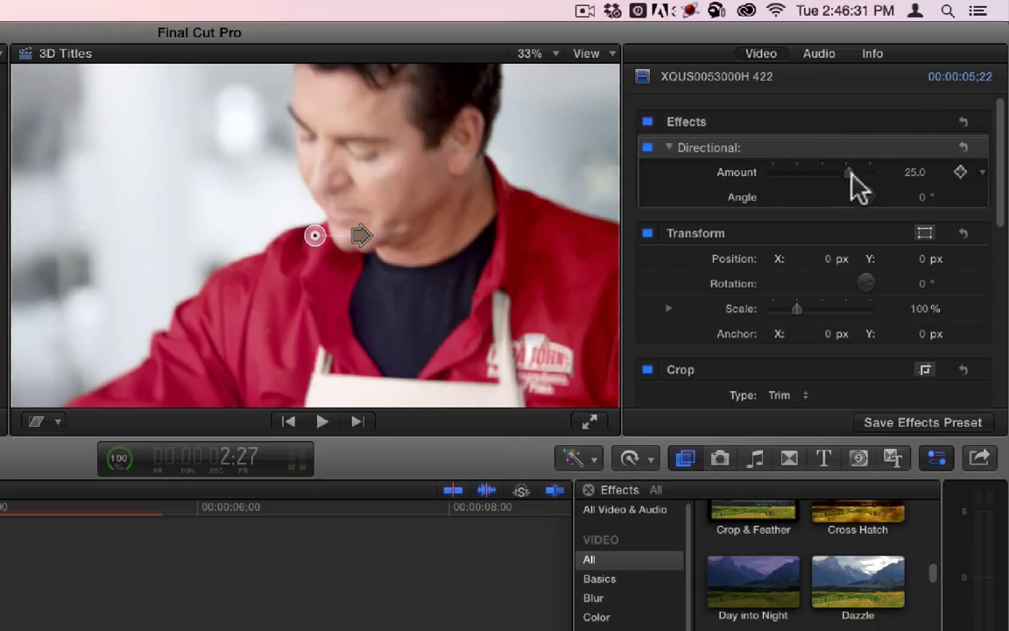
{"action": "left_click_drag", "start_coordinate": [847, 171], "coordinate": [737, 173]}
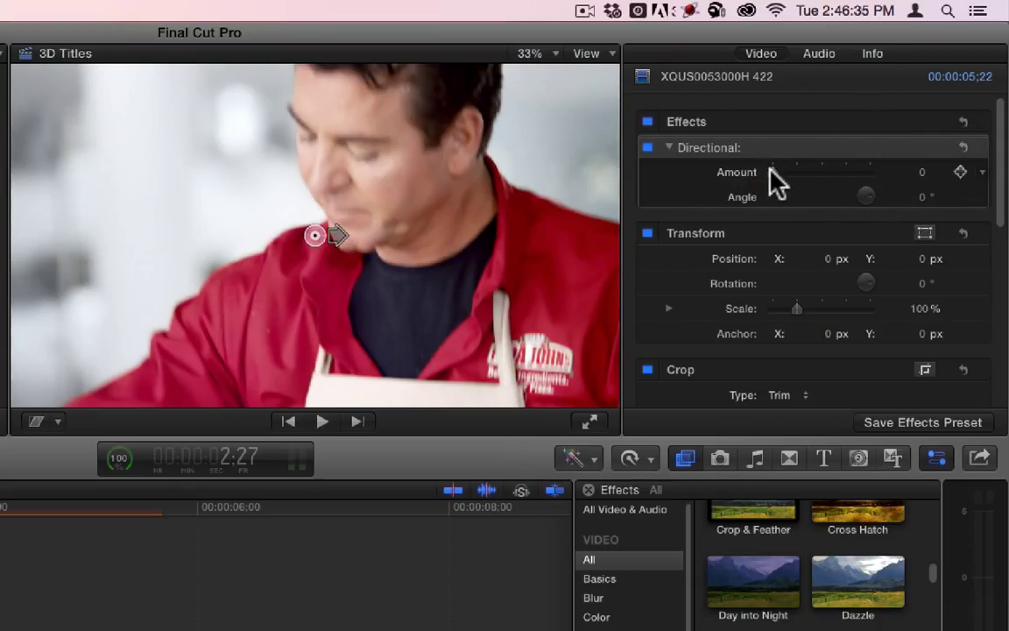
{"action": "left_click_drag", "start_coordinate": [771, 172], "coordinate": [930, 188]}
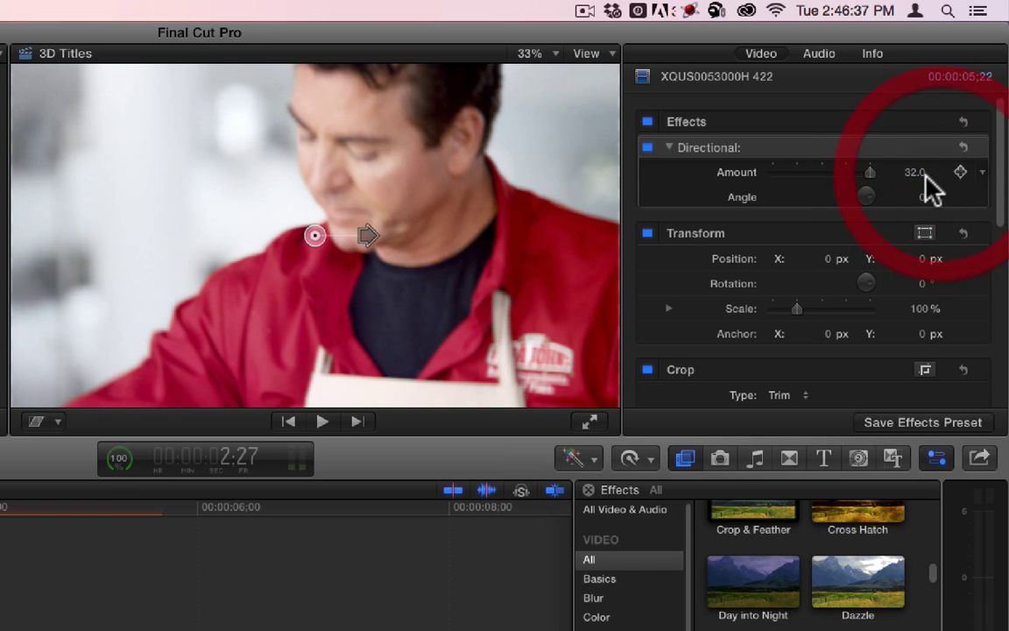
Drag the viewer handle to push the blur Amount to about 463 and adjust the Angle
{"action": "left_click_drag", "start_coordinate": [374, 235], "coordinate": [963, 235]}
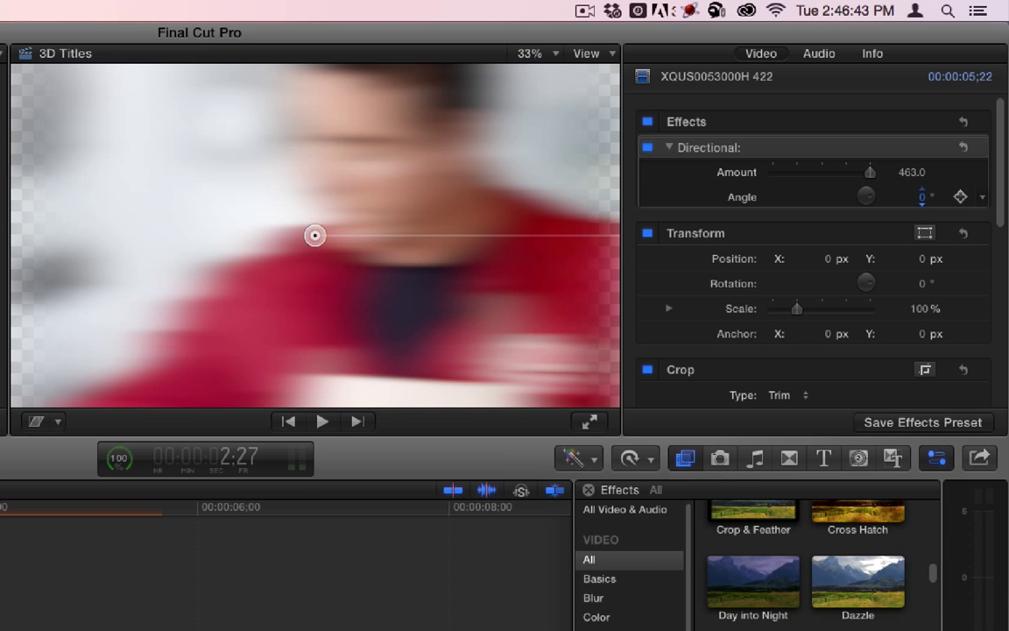
{"action": "left_click_drag", "start_coordinate": [963, 234], "coordinate": [526, 235]}
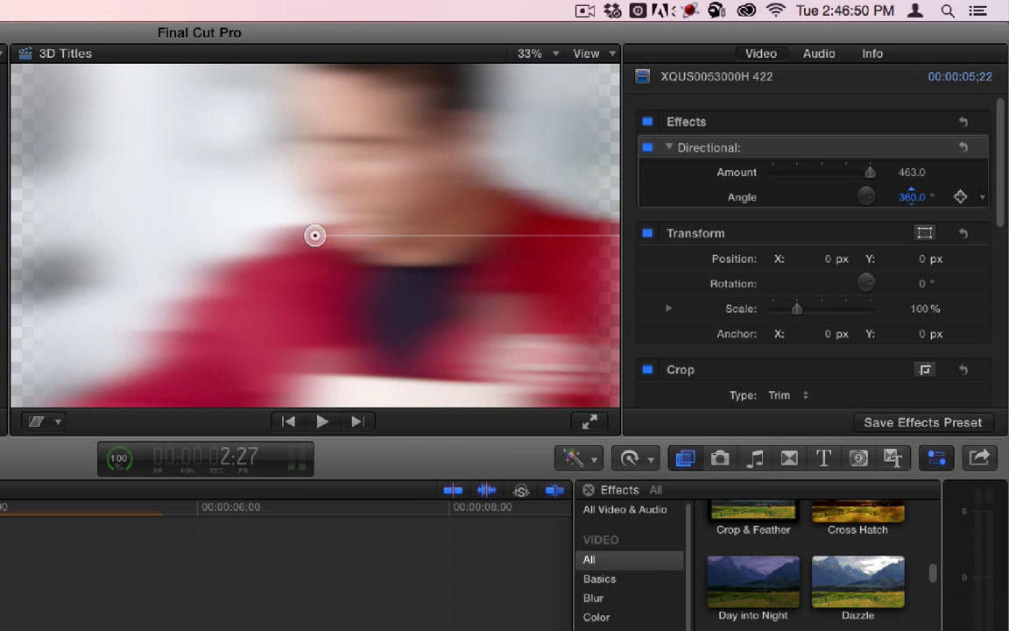
{"action": "left_click", "coordinate": [913, 197]}
{"action": "left_click_drag", "start_coordinate": [914, 197], "coordinate": [815, 212]}
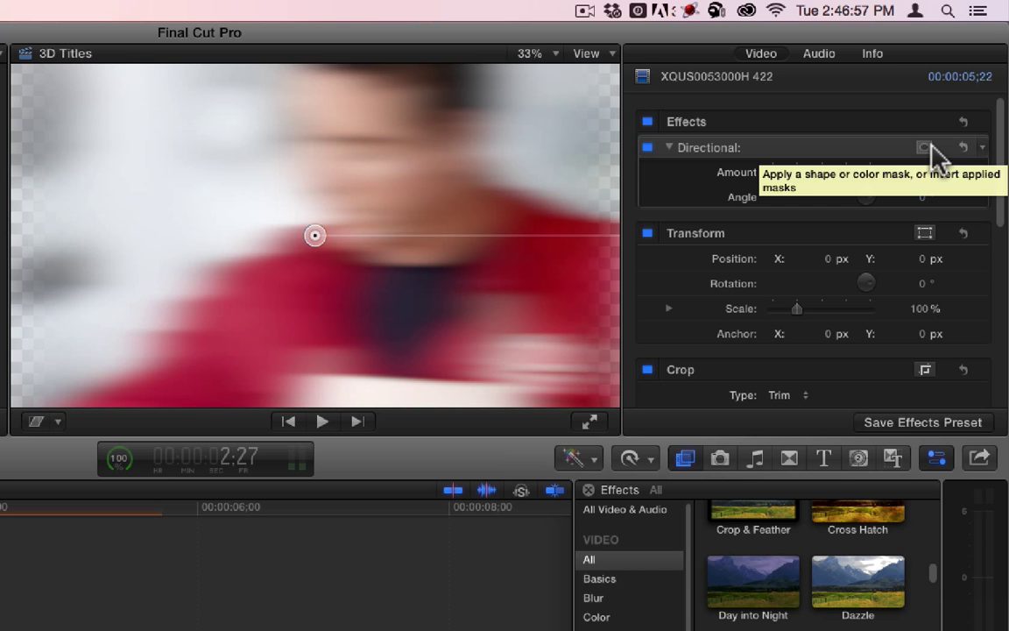
Reset and test the Directional blur in the viewer, then delete it from the clip
{"action": "left_click", "coordinate": [964, 147]}
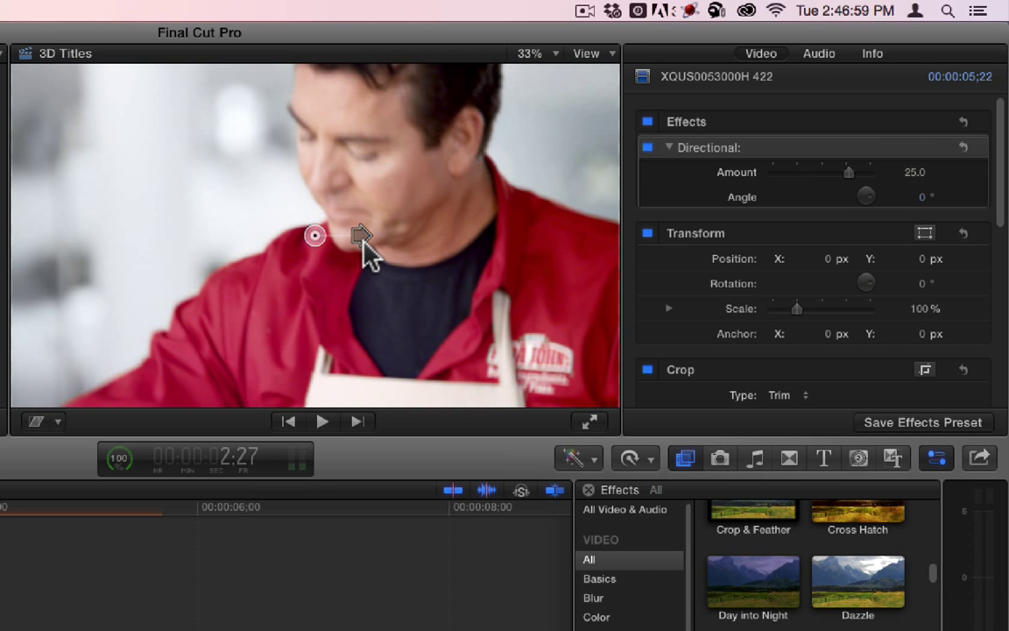
{"action": "left_click_drag", "start_coordinate": [359, 235], "coordinate": [595, 374]}
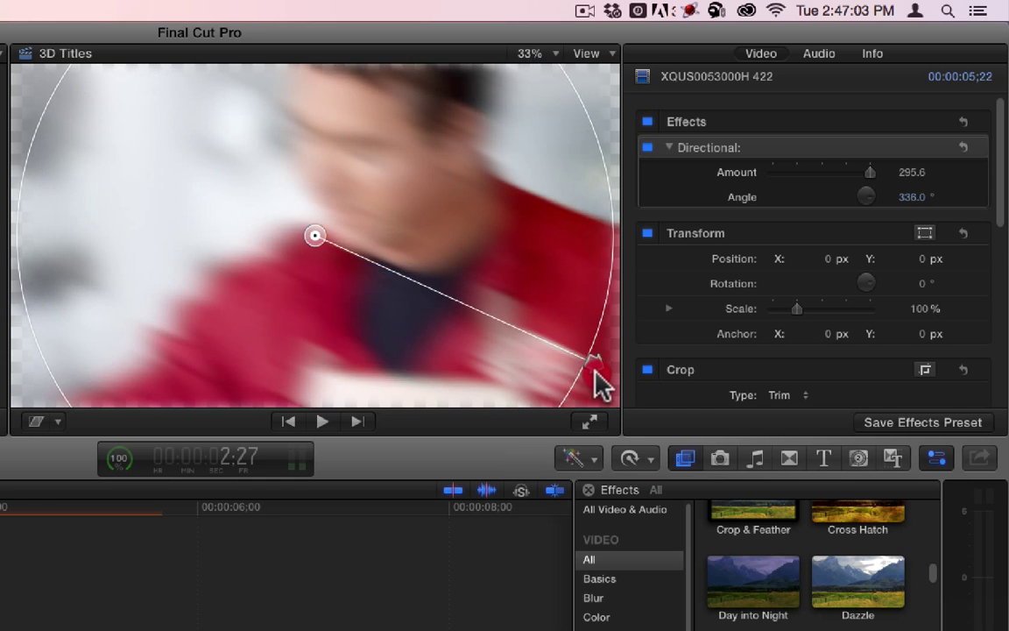
{"action": "left_click_drag", "start_coordinate": [599, 284], "coordinate": [565, 299]}
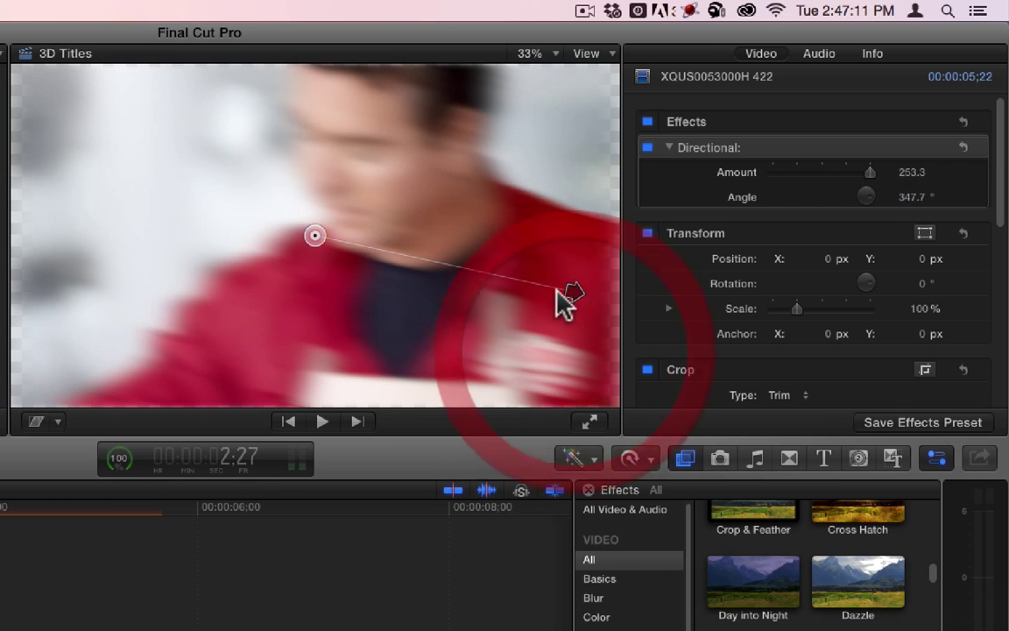
{"action": "left_click", "coordinate": [727, 147]}
{"action": "key", "text": "Delete"}
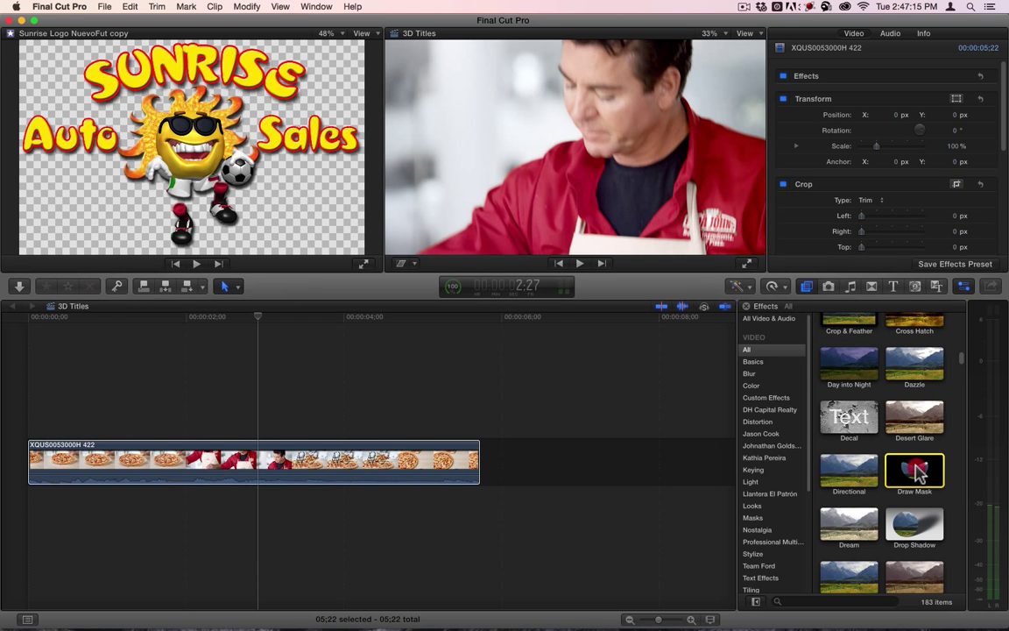
Apply Draw Mask and place points from the forehead down along the left side to the jaw
{"action": "left_click_drag", "start_coordinate": [917, 471], "coordinate": [271, 473]}
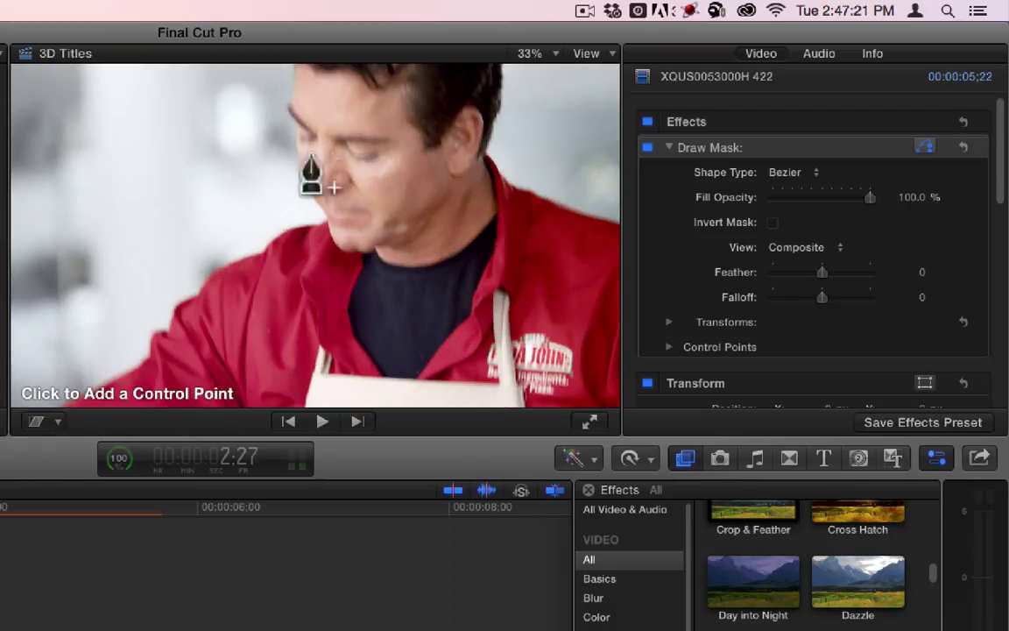
{"action": "left_click", "coordinate": [292, 68]}
{"action": "left_click", "coordinate": [285, 104]}
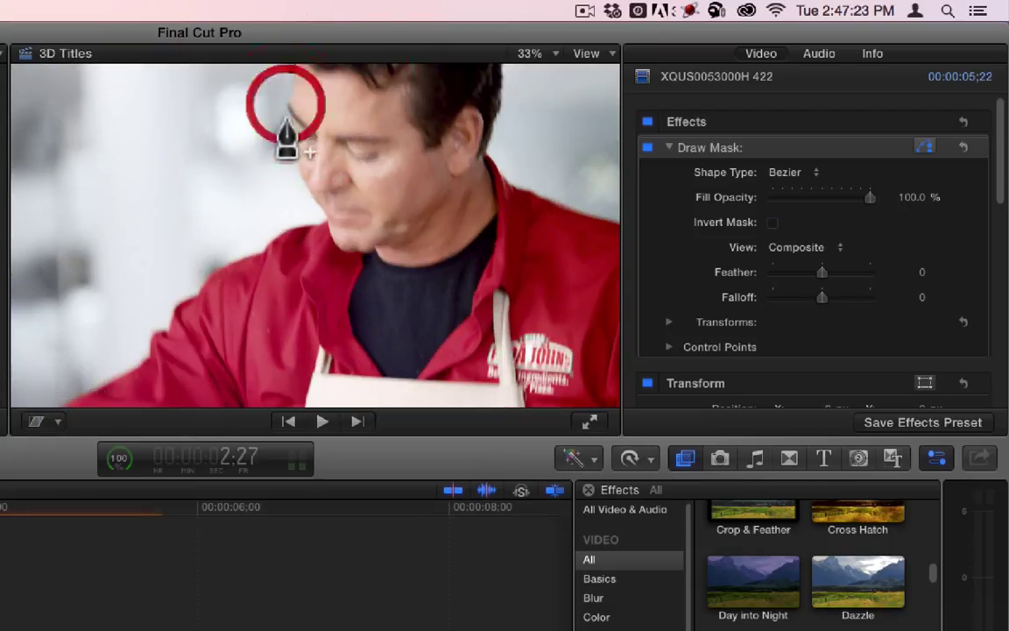
{"action": "left_click", "coordinate": [290, 135]}
{"action": "left_click", "coordinate": [308, 192]}
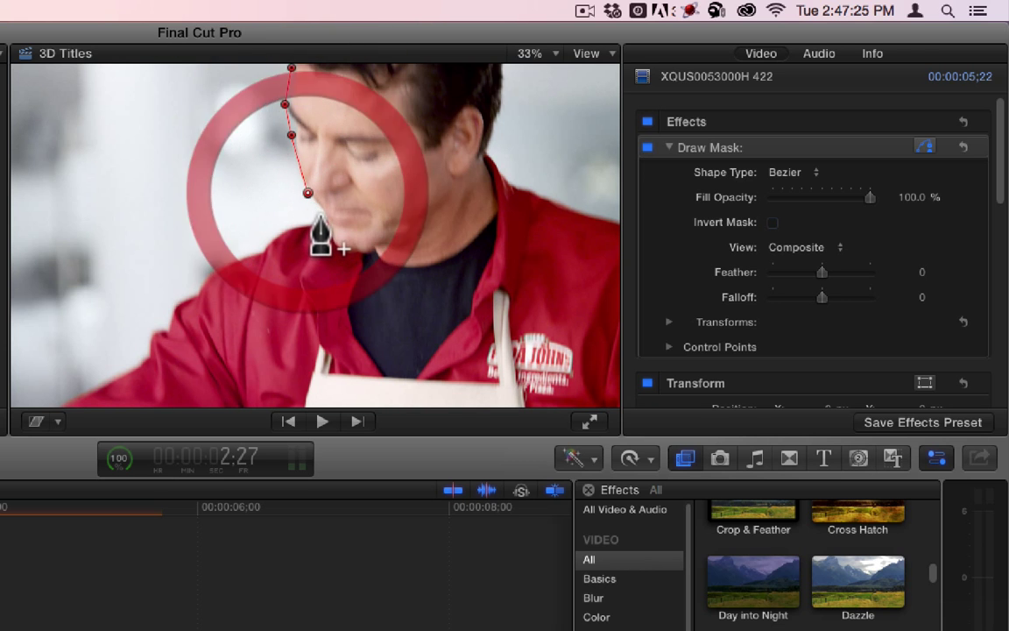
{"action": "left_click", "coordinate": [326, 216]}
{"action": "left_click", "coordinate": [334, 243]}
{"action": "left_click", "coordinate": [352, 250]}
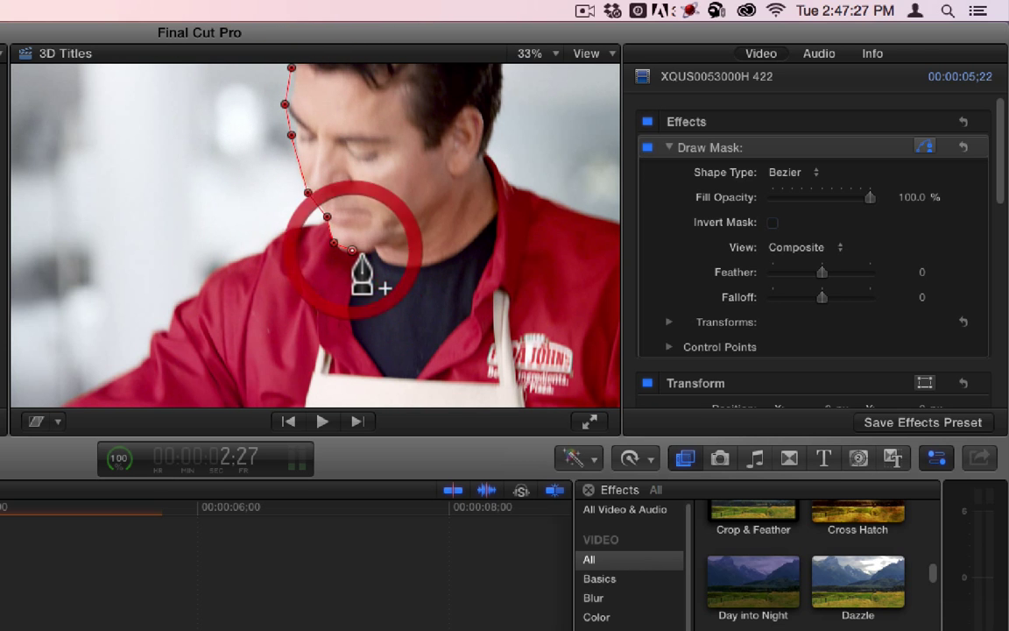
{"action": "left_click", "coordinate": [371, 251]}
Continue mask points up the face's right side and across the head, closing the shape
{"action": "left_click", "coordinate": [423, 215]}
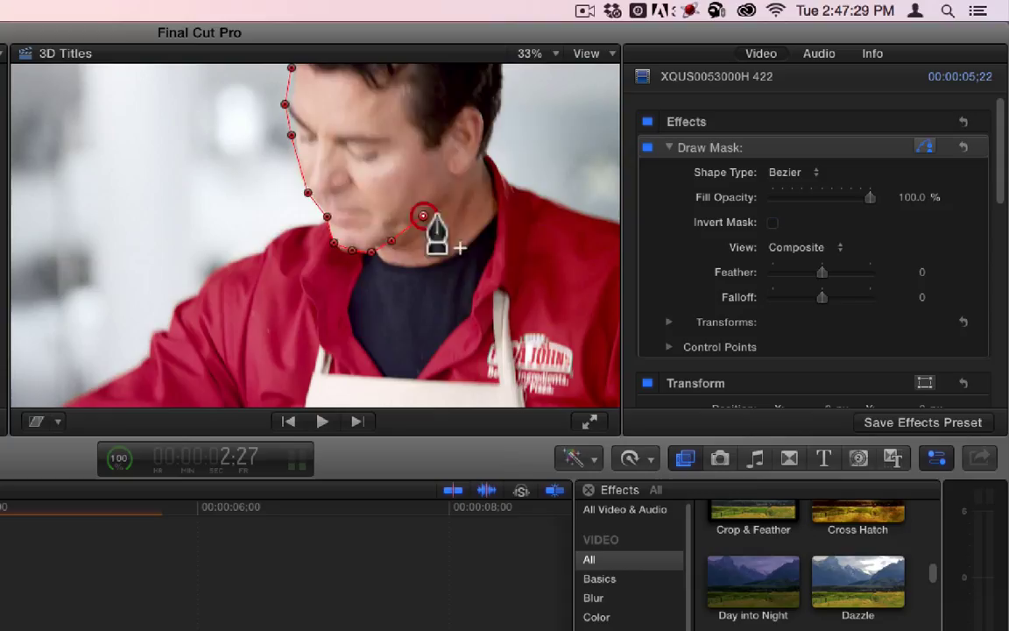
{"action": "left_click", "coordinate": [457, 192]}
{"action": "left_click", "coordinate": [464, 173]}
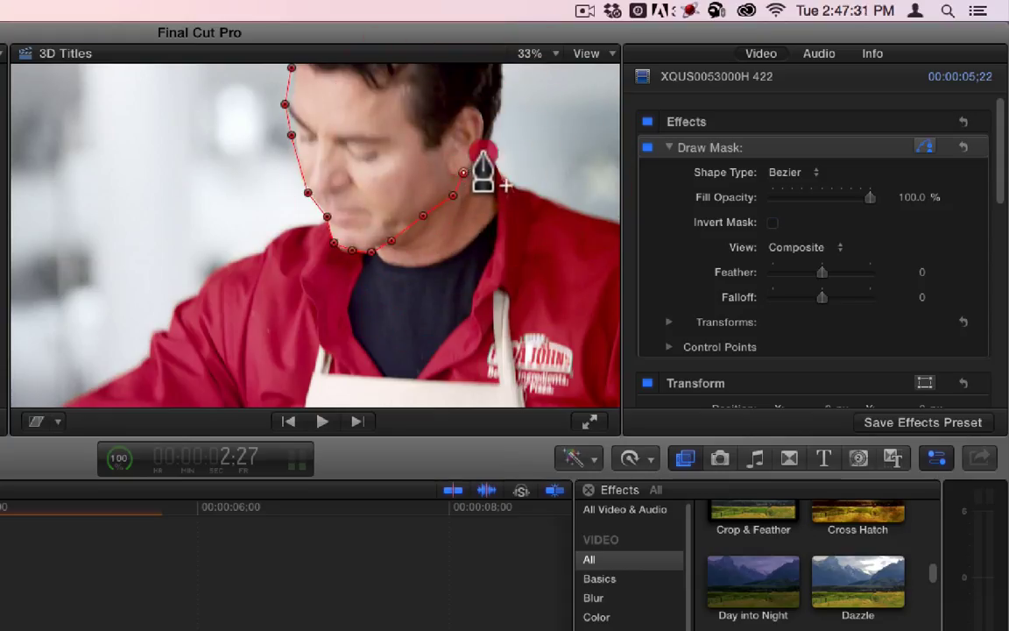
{"action": "left_click", "coordinate": [482, 154]}
{"action": "left_click", "coordinate": [497, 117]}
{"action": "left_click", "coordinate": [506, 89]}
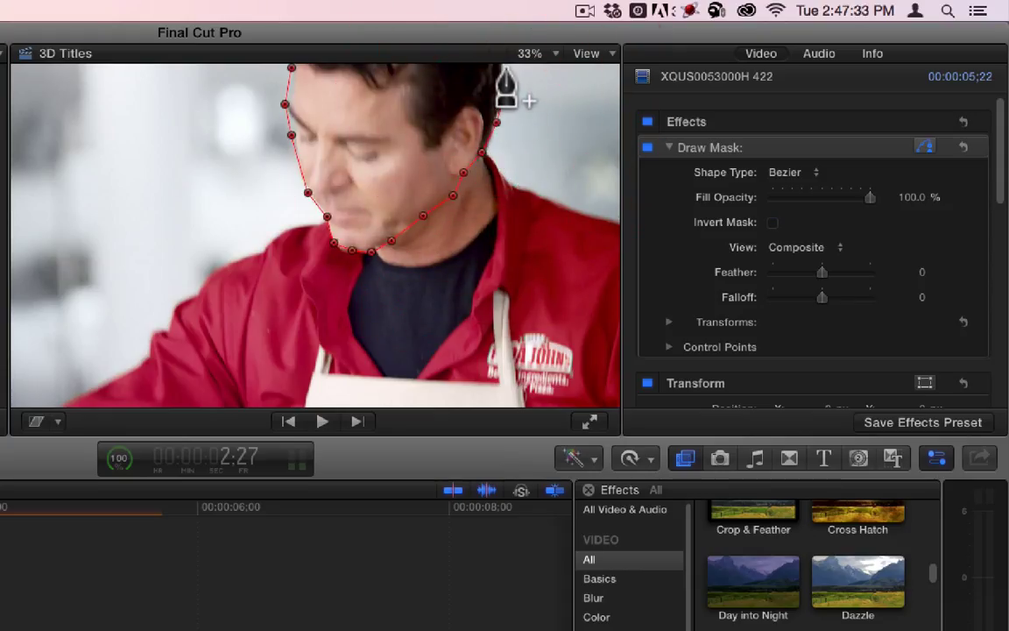
{"action": "left_click", "coordinate": [505, 67]}
{"action": "left_click", "coordinate": [473, 65]}
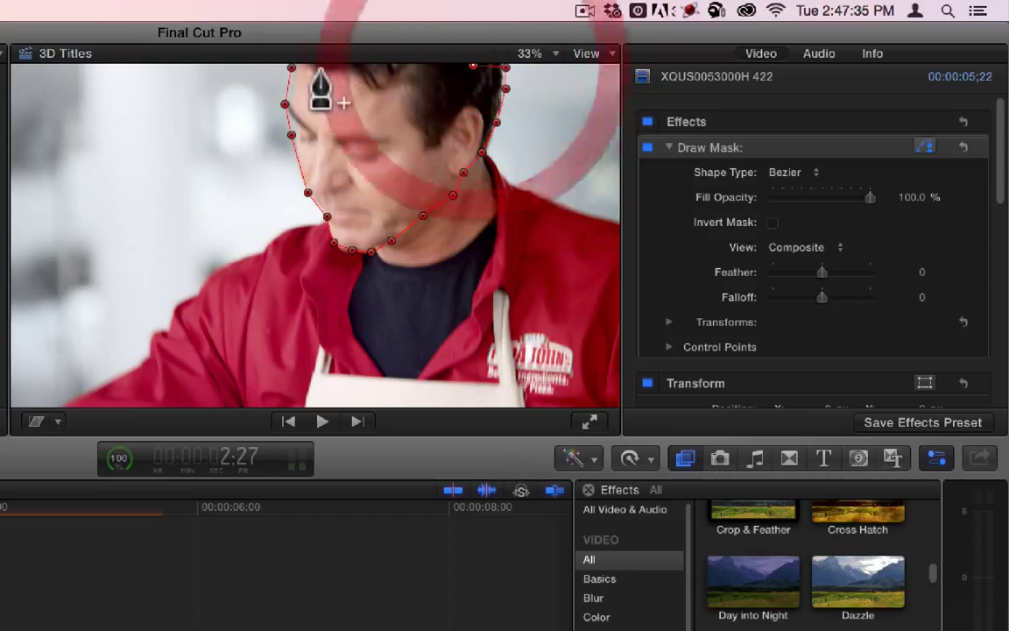
{"action": "left_click", "coordinate": [290, 67]}
{"action": "left_click", "coordinate": [285, 105]}
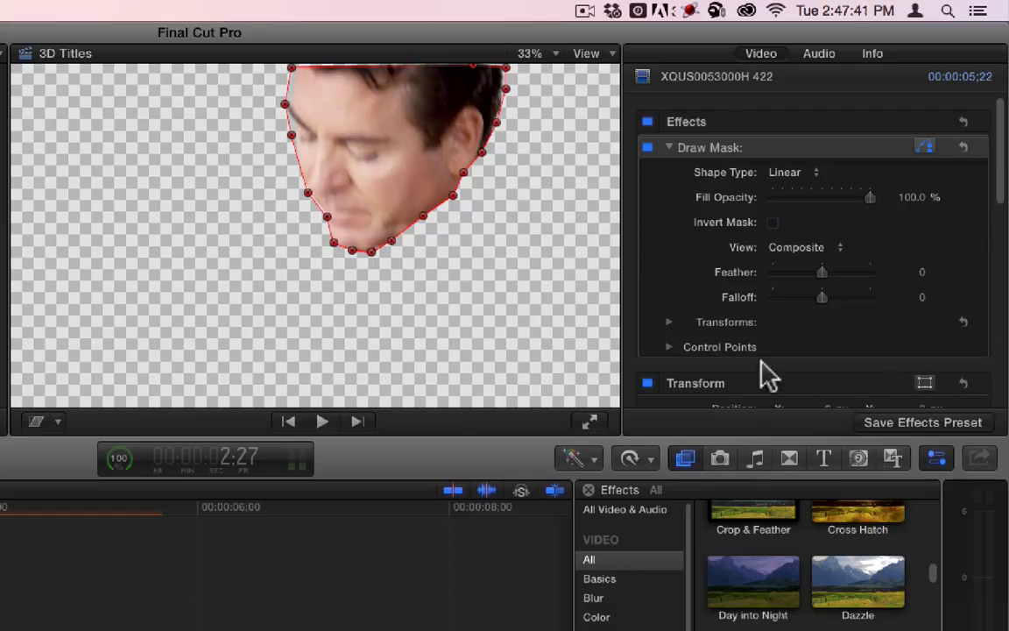
{"action": "left_click", "coordinate": [770, 222]}
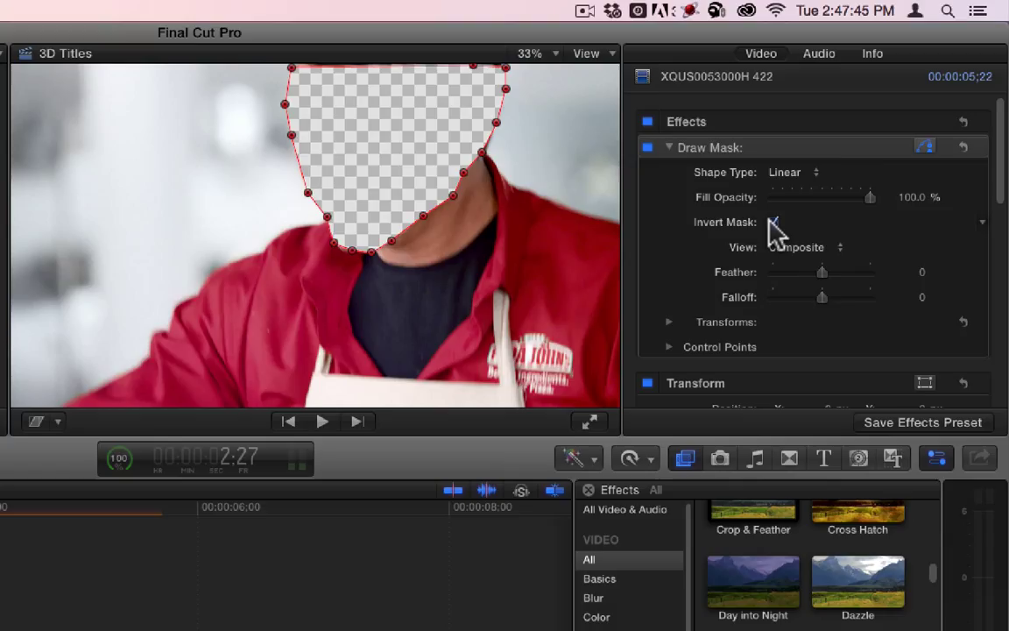
{"action": "left_click", "coordinate": [772, 223]}
{"action": "left_click", "coordinate": [771, 223]}
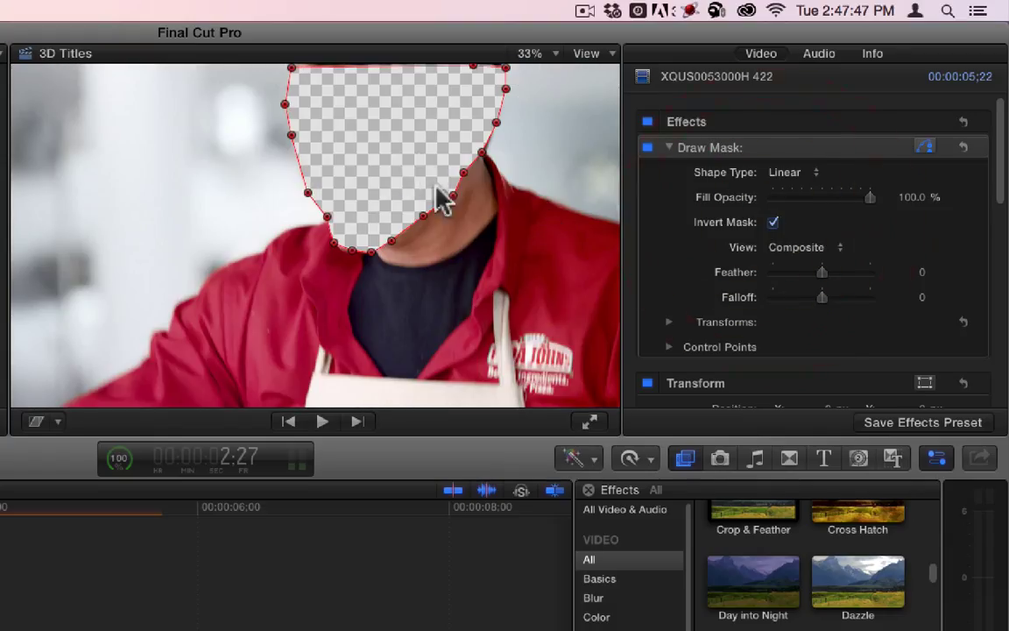
{"action": "left_click", "coordinate": [774, 223]}
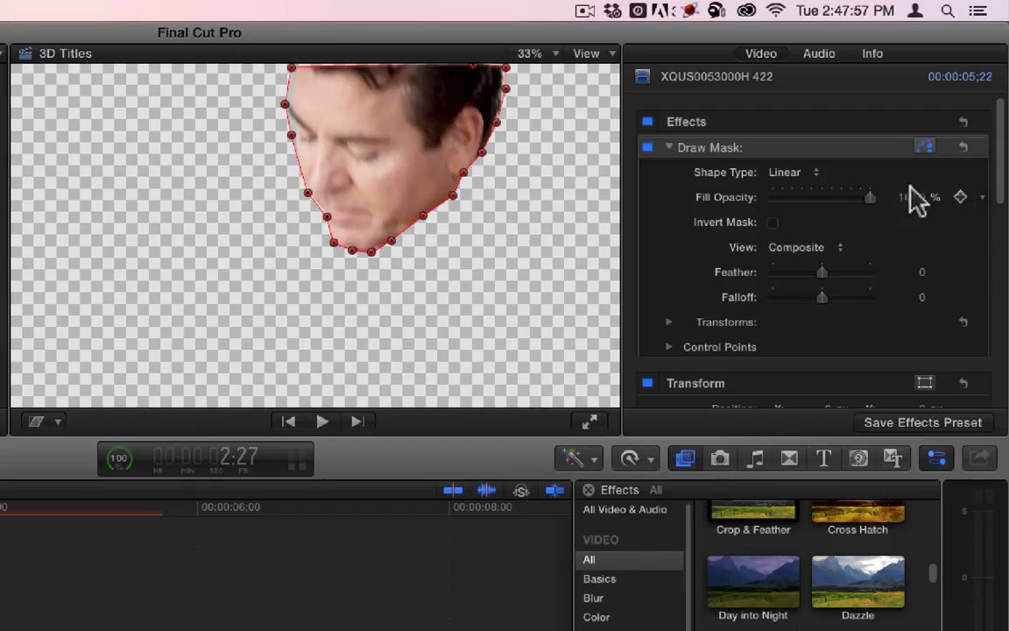
{"action": "left_click", "coordinate": [799, 175]}
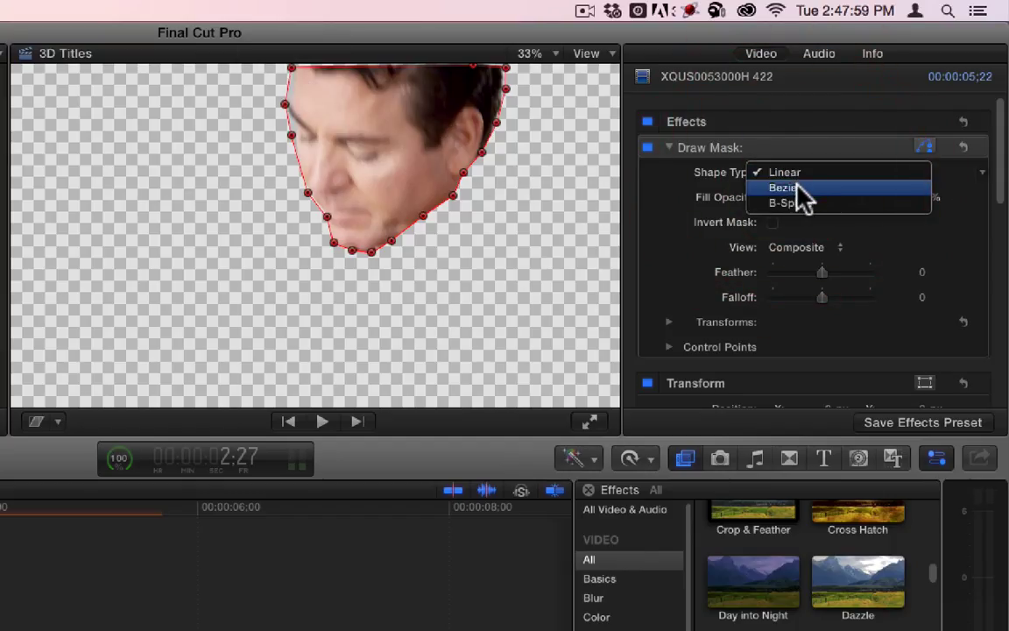
{"action": "left_click", "coordinate": [804, 197]}
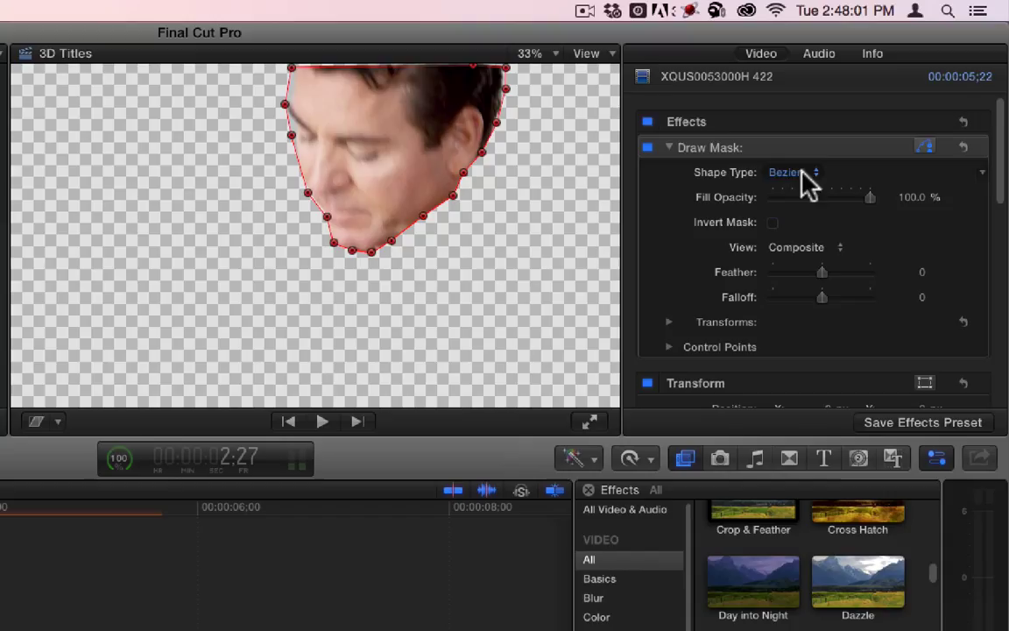
{"action": "left_click", "coordinate": [307, 193]}
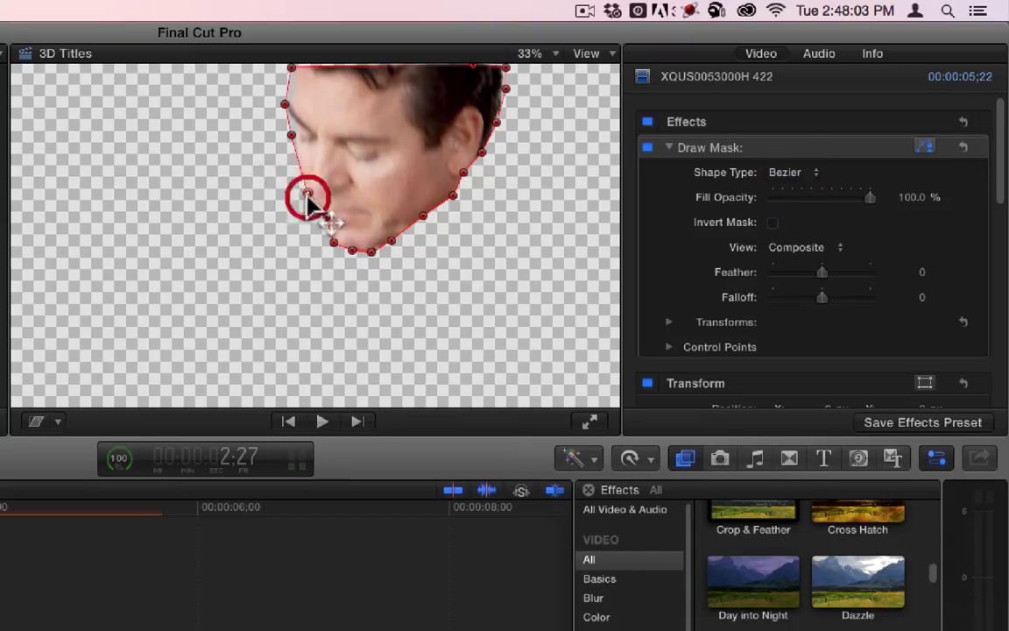
{"action": "left_click_drag", "start_coordinate": [308, 198], "coordinate": [308, 212]}
{"action": "key", "text": "super+z"}
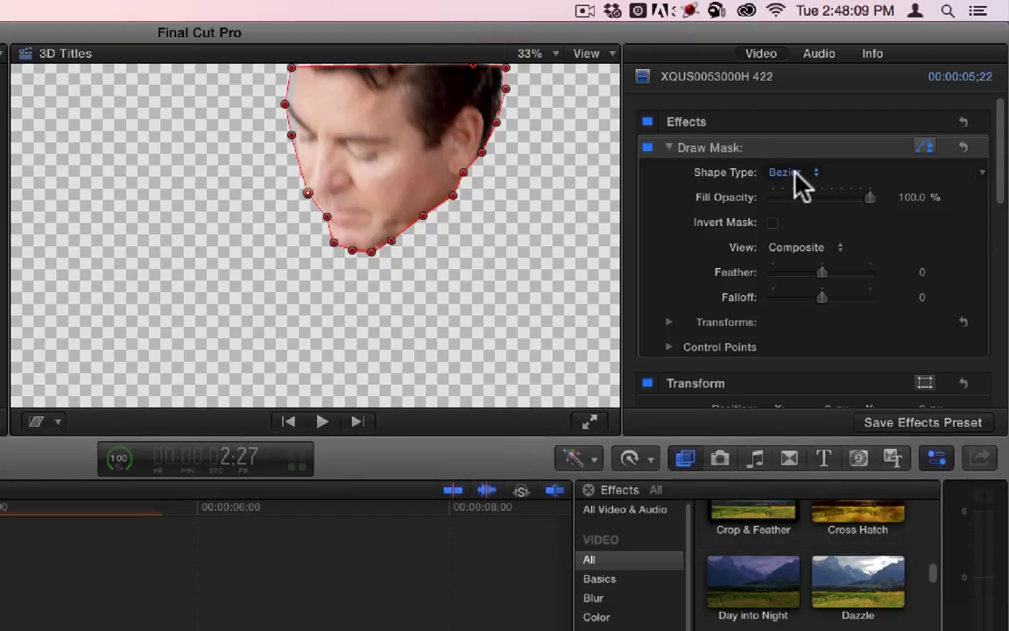
{"action": "left_click", "coordinate": [795, 174]}
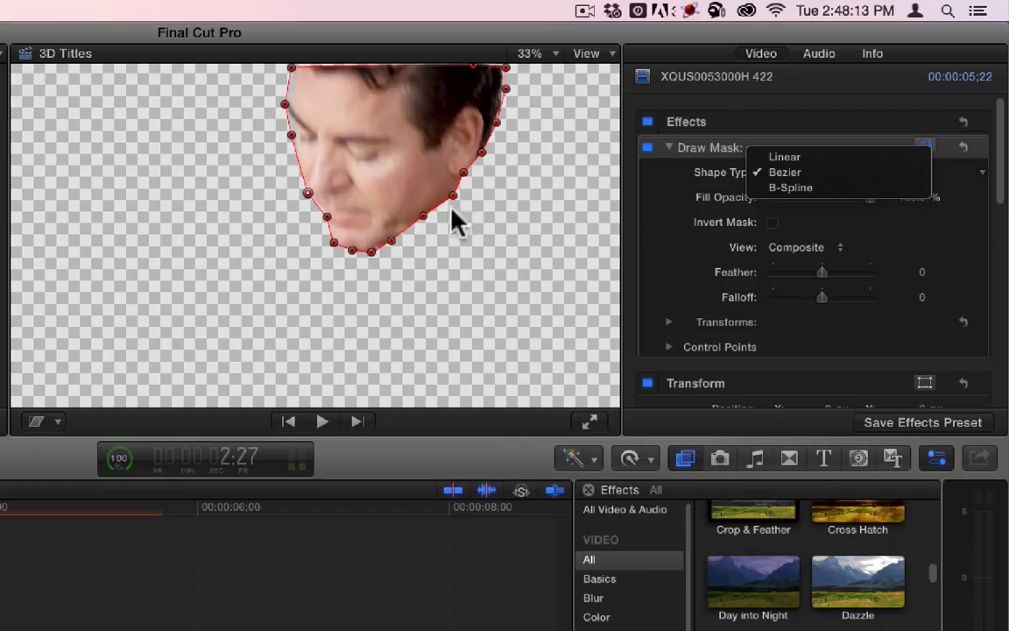
{"action": "left_click", "coordinate": [802, 187]}
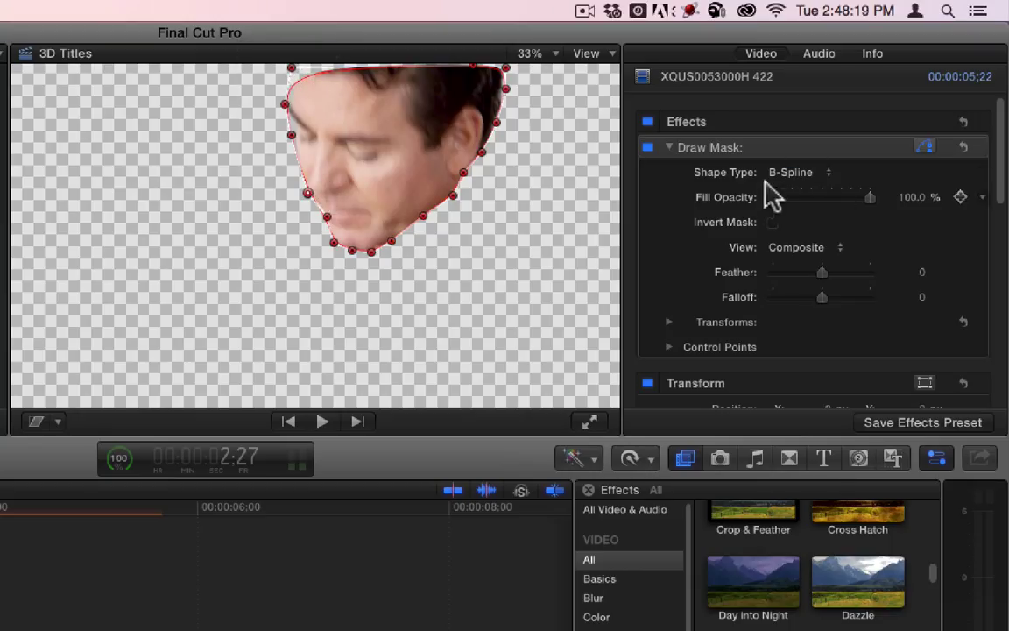
{"action": "left_click", "coordinate": [792, 172]}
{"action": "left_click", "coordinate": [819, 156]}
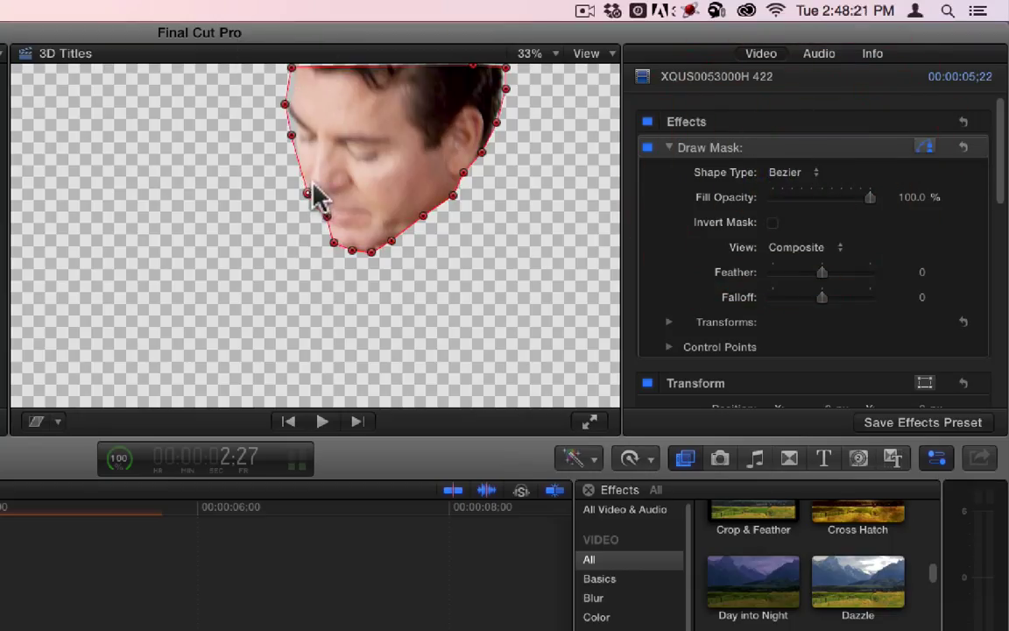
Make the chin mask points Smooth and pull the chin point downward
{"action": "left_click", "coordinate": [307, 196], "text": "ctrl"}
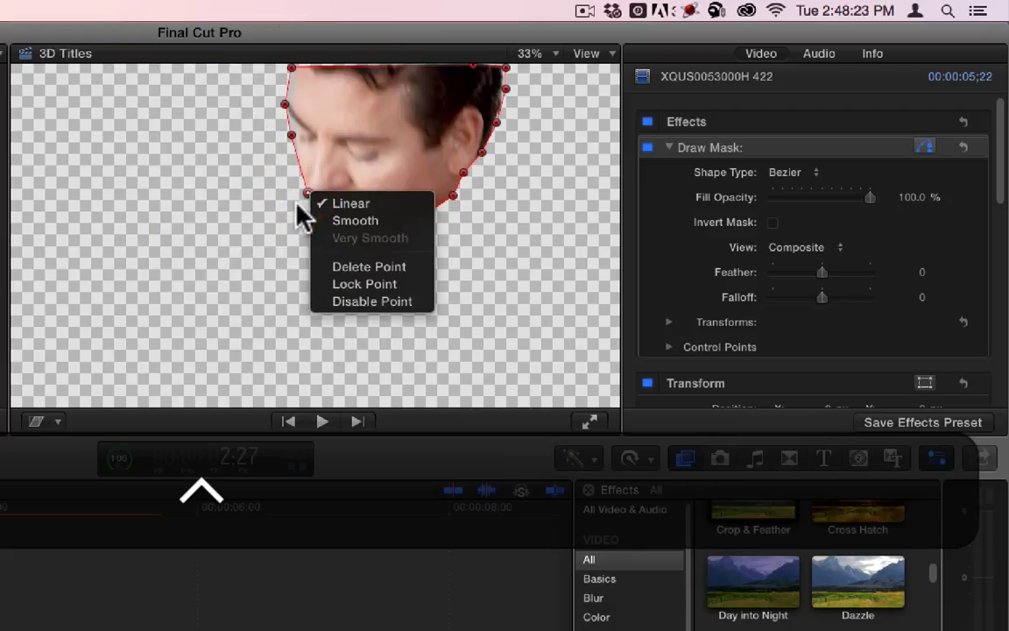
{"action": "left_click", "coordinate": [361, 223]}
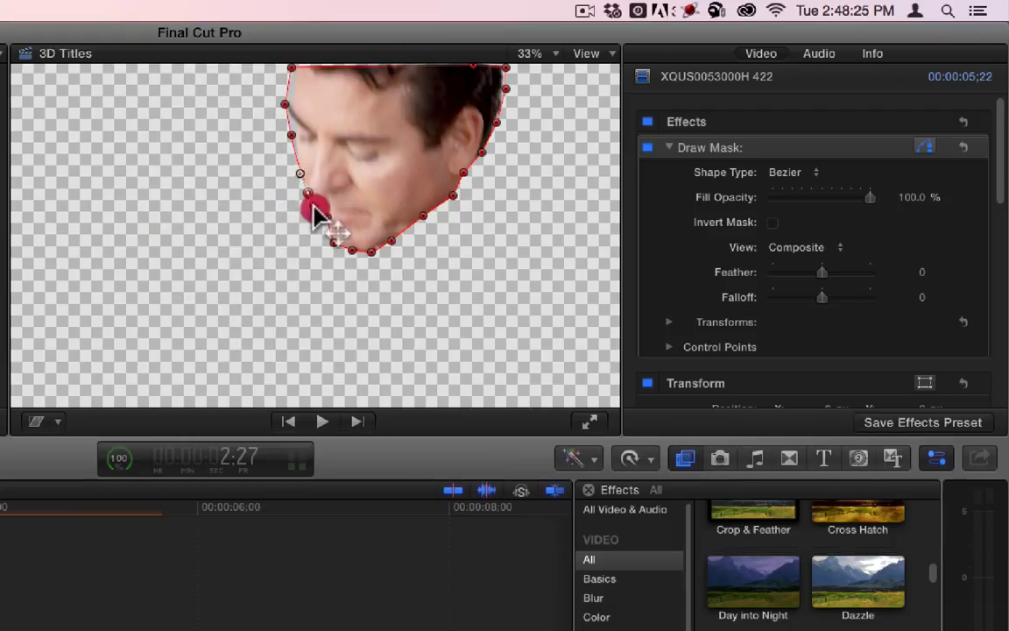
{"action": "left_click_drag", "start_coordinate": [315, 213], "coordinate": [331, 235]}
{"action": "left_click", "coordinate": [333, 247]}
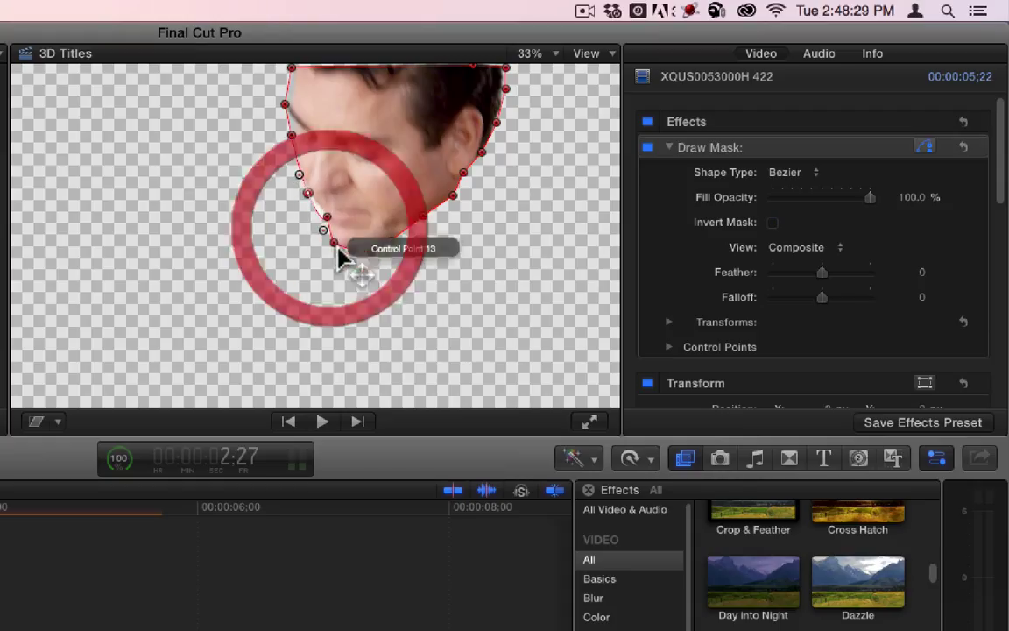
{"action": "left_click", "coordinate": [334, 248], "text": "ctrl"}
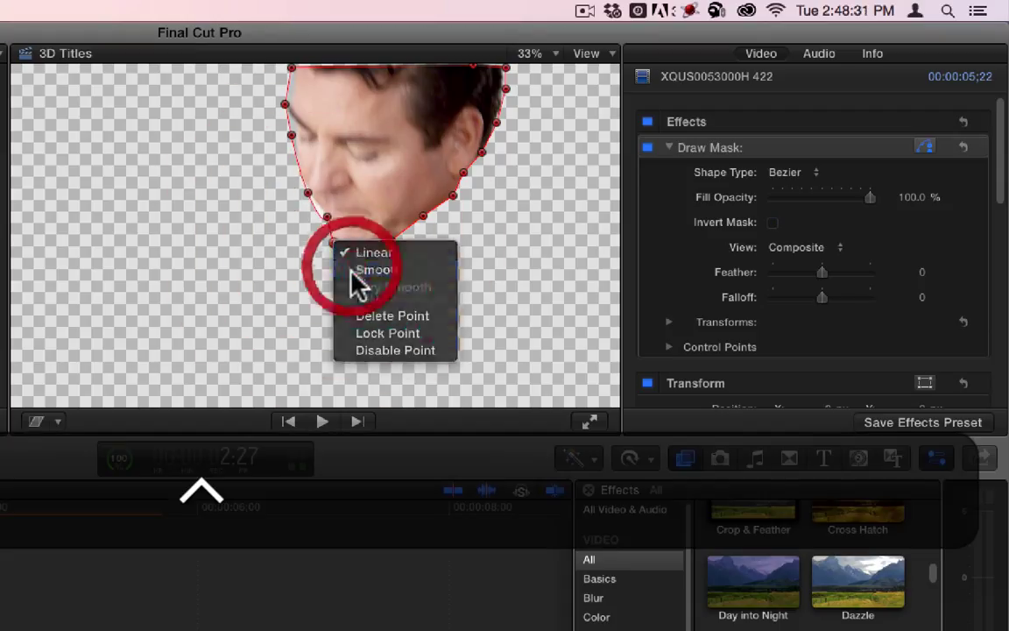
{"action": "left_click", "coordinate": [352, 271]}
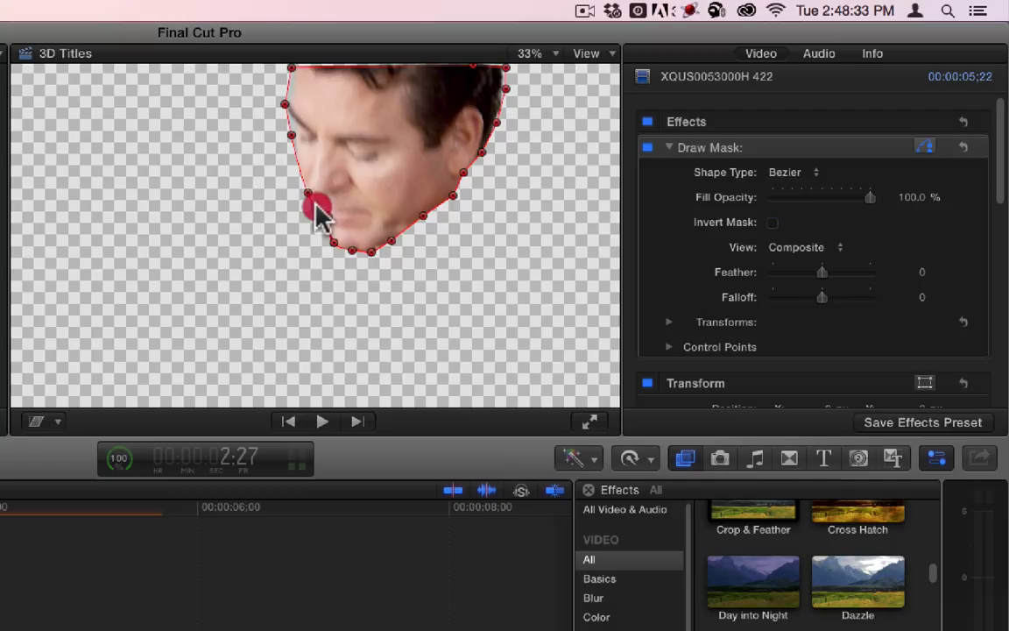
Set the bottom chin control point to a corner, then back to Smooth with curve handles
{"action": "left_click", "coordinate": [329, 227]}
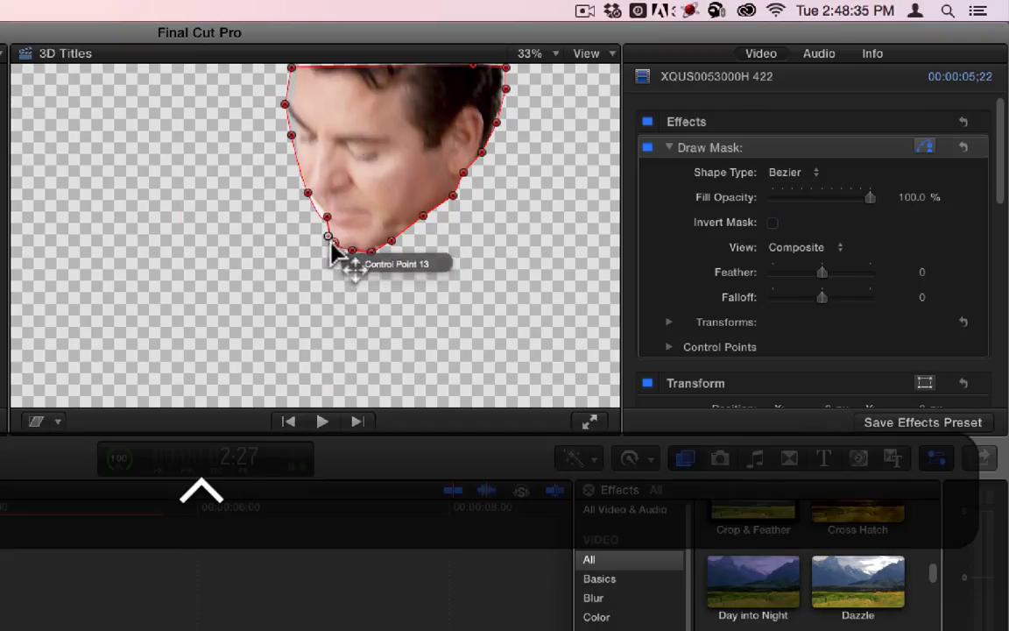
{"action": "left_click", "coordinate": [334, 245], "text": "ctrl"}
{"action": "left_click", "coordinate": [334, 245]}
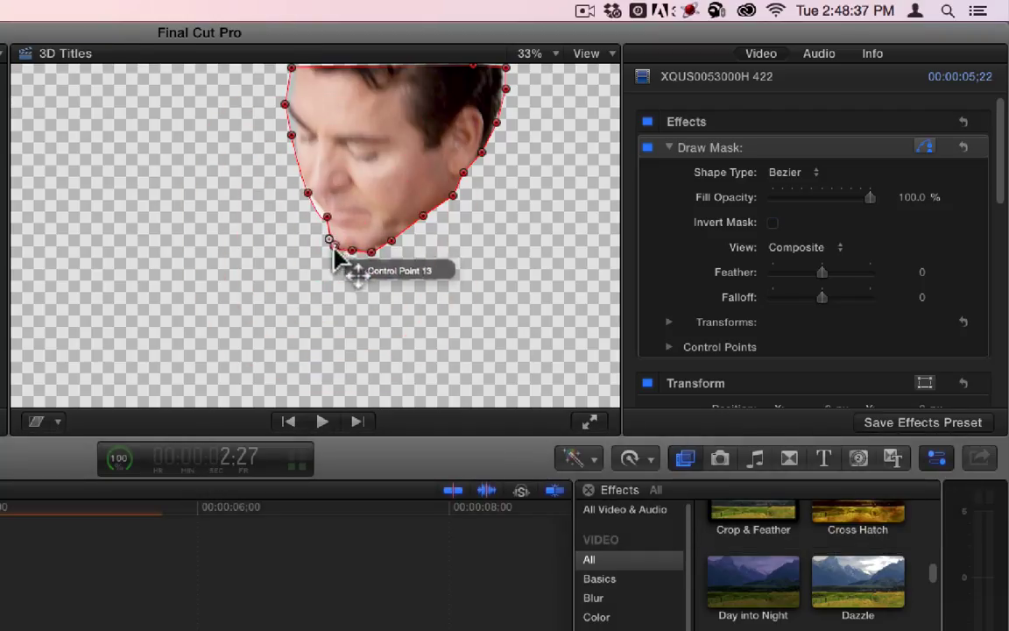
{"action": "left_click", "coordinate": [323, 256]}
{"action": "left_click", "coordinate": [298, 248]}
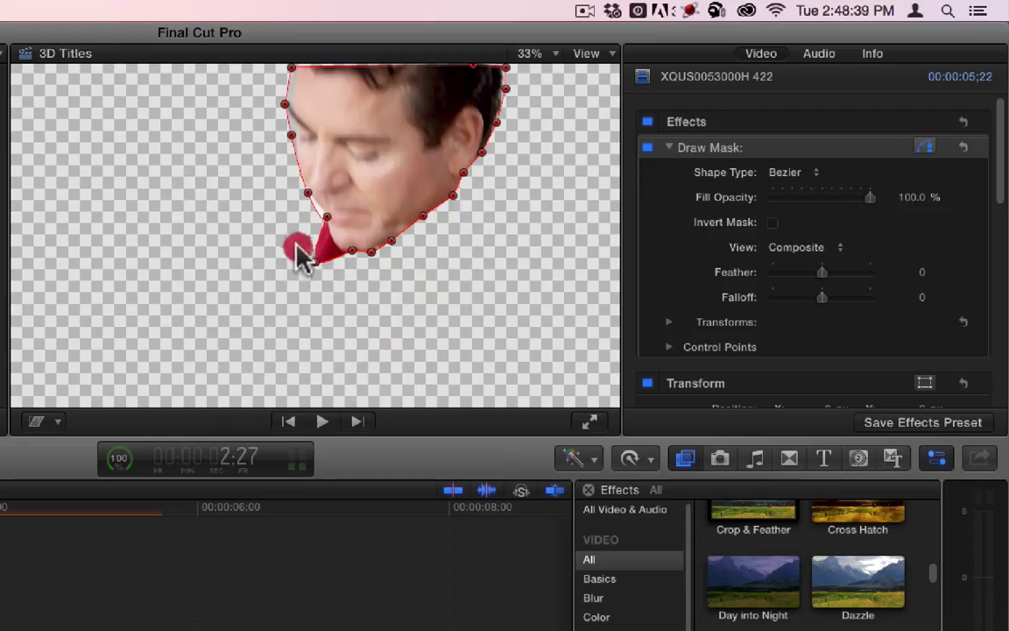
{"action": "left_click", "coordinate": [314, 261]}
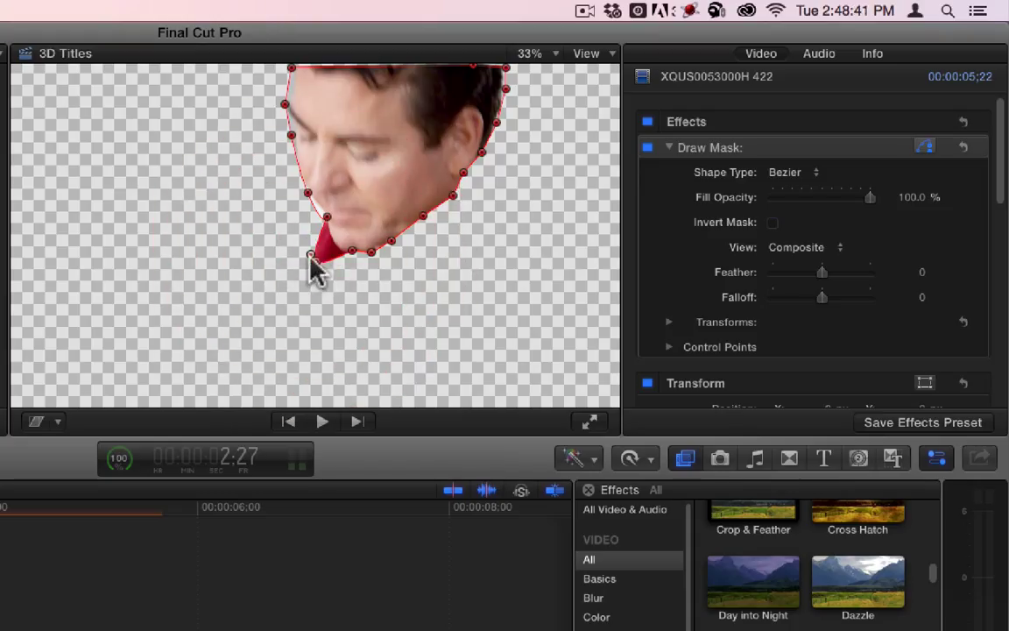
{"action": "left_click", "coordinate": [311, 260]}
{"action": "left_click", "coordinate": [316, 262]}
{"action": "right_click", "coordinate": [319, 263]}
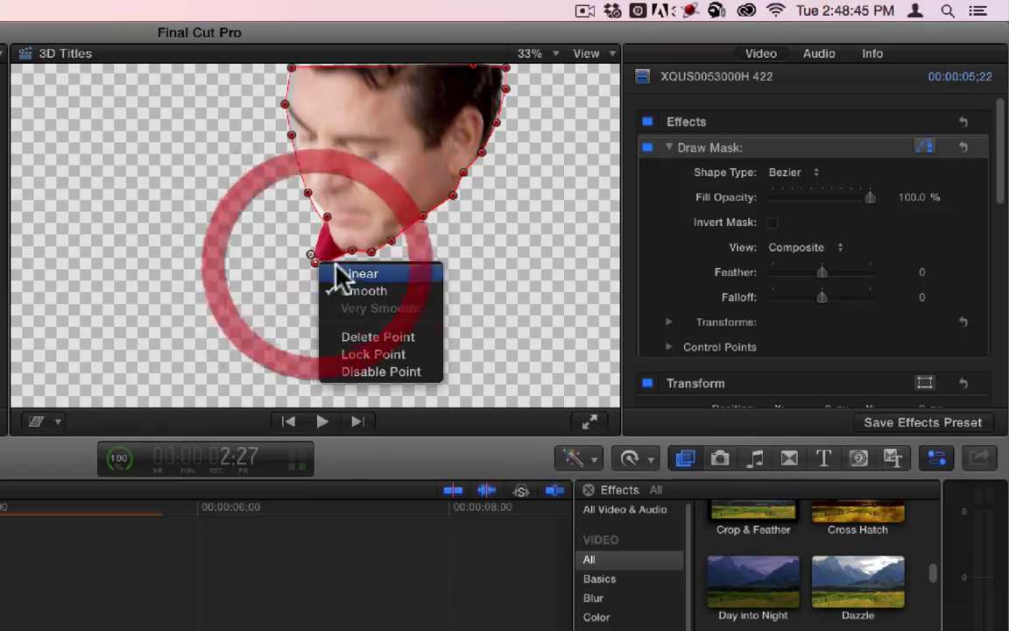
{"action": "left_click", "coordinate": [338, 273]}
{"action": "right_click", "coordinate": [313, 261]}
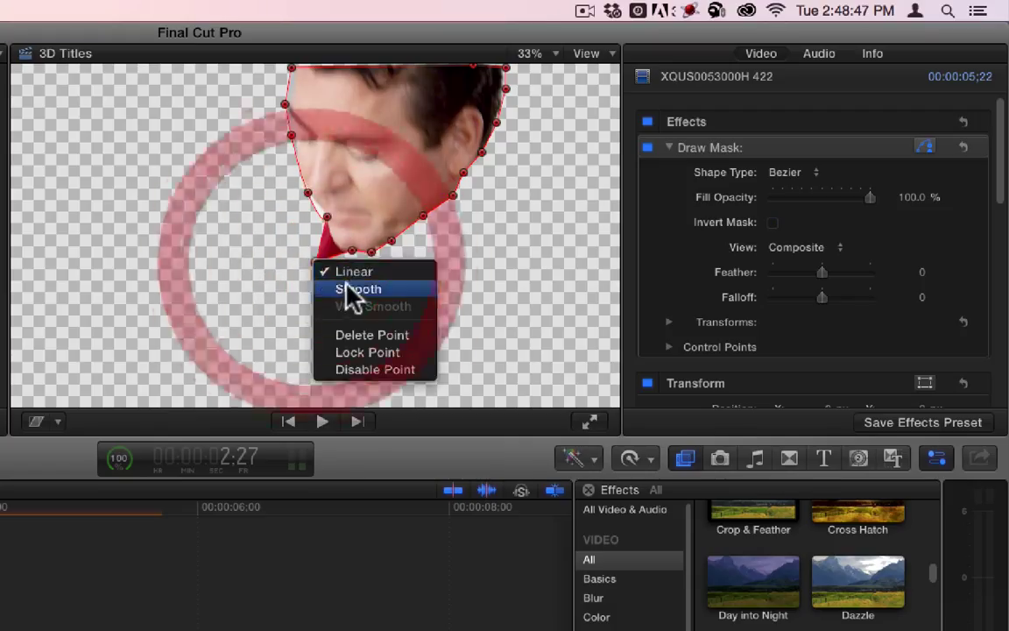
{"action": "left_click", "coordinate": [341, 288]}
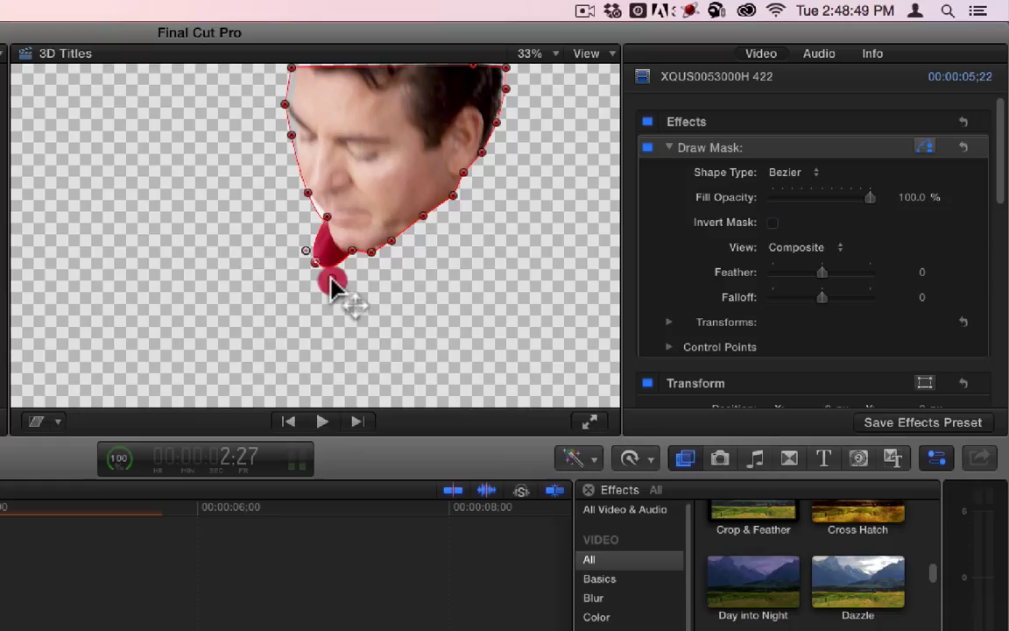
Drag the chin point's Bezier handles to reshape the mask's lower edge
{"action": "mouse_move", "coordinate": [306, 253]}
{"action": "left_mouse_down"}
{"action": "mouse_move", "coordinate": [299, 239]}
{"action": "mouse_move", "coordinate": [337, 244]}
{"action": "mouse_move", "coordinate": [326, 243]}
{"action": "left_mouse_up"}
{"action": "left_click_drag", "start_coordinate": [359, 279], "coordinate": [336, 246]}
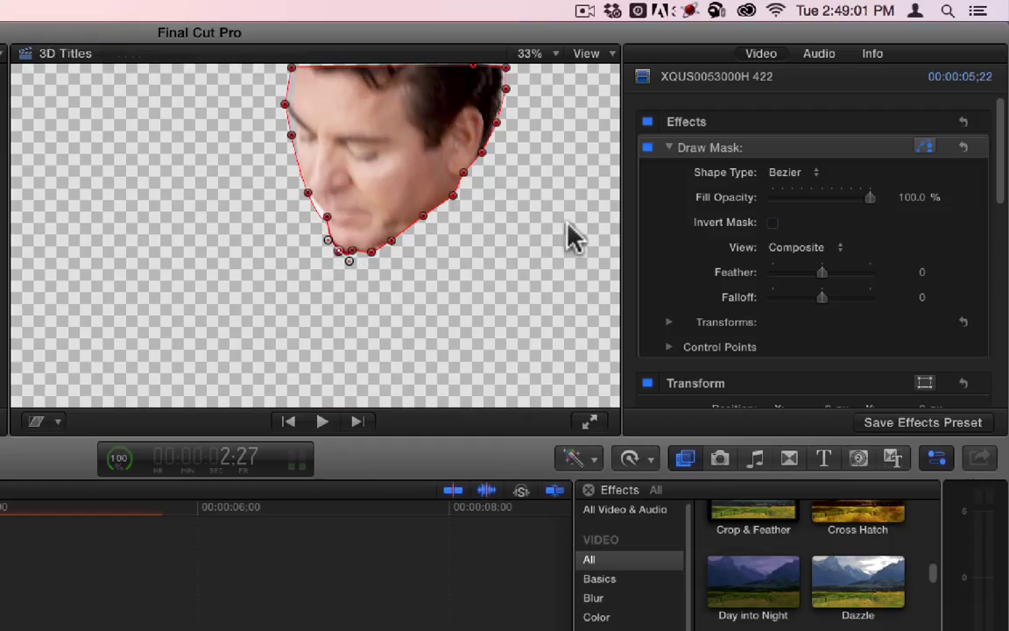
{"action": "left_click", "coordinate": [788, 172]}
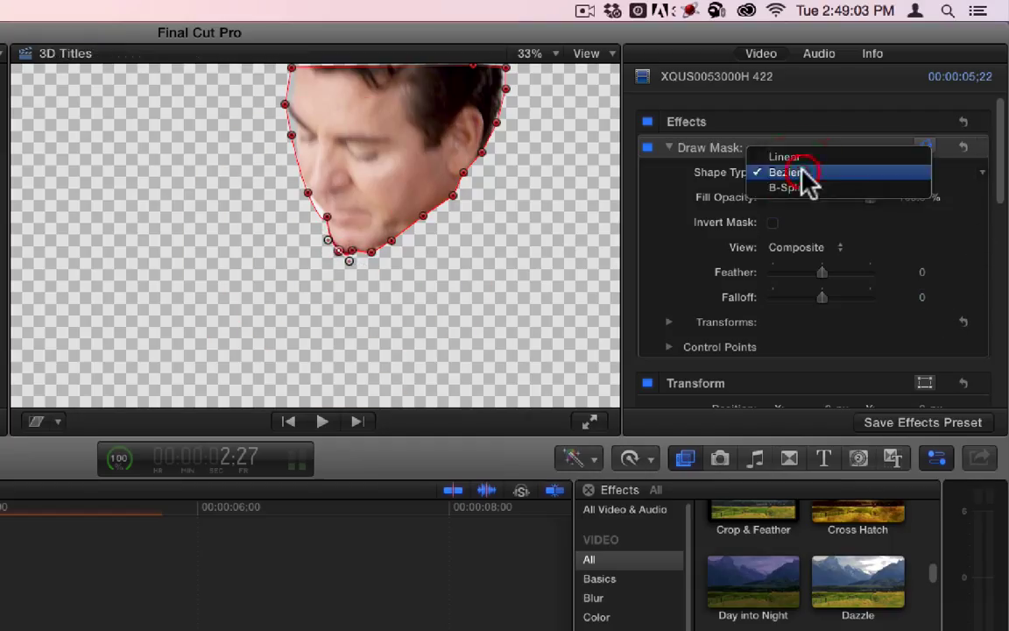
Set Shape Type to Linear, test Fill Opacity and Invert Mask, ending at 100% with inversion off
{"action": "left_click", "coordinate": [817, 157]}
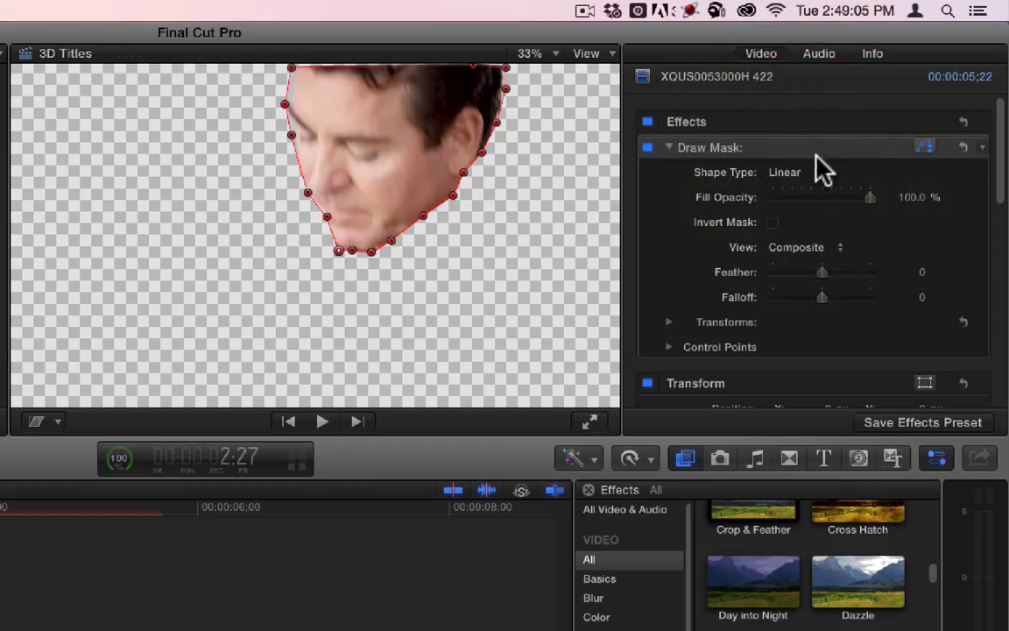
{"action": "left_click", "coordinate": [870, 197]}
{"action": "left_click_drag", "start_coordinate": [869, 197], "coordinate": [773, 209]}
{"action": "key", "text": "super+z"}
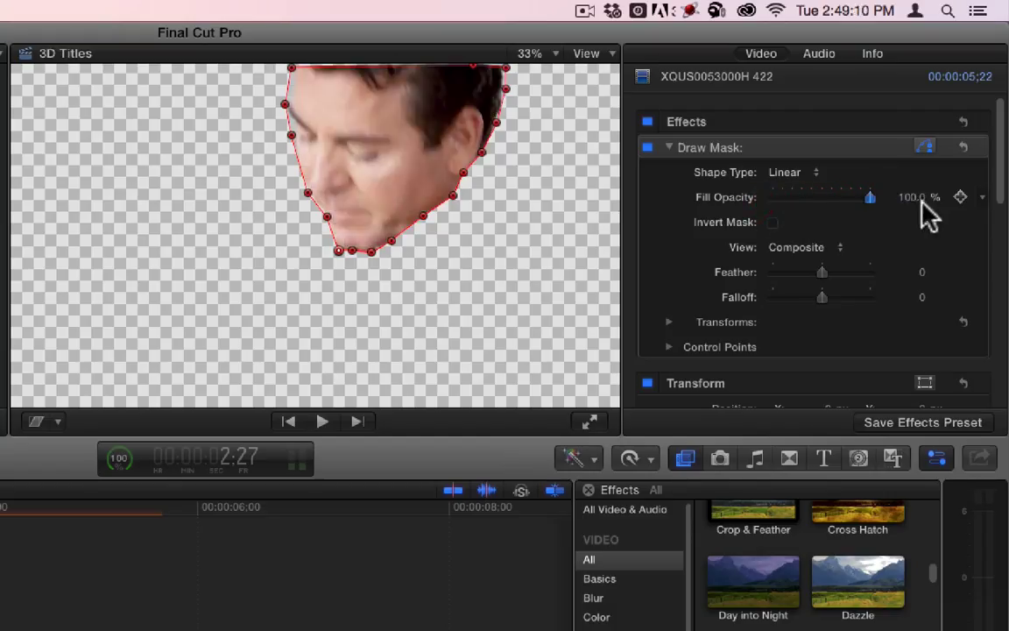
{"action": "left_click", "coordinate": [775, 221]}
{"action": "left_click", "coordinate": [863, 198]}
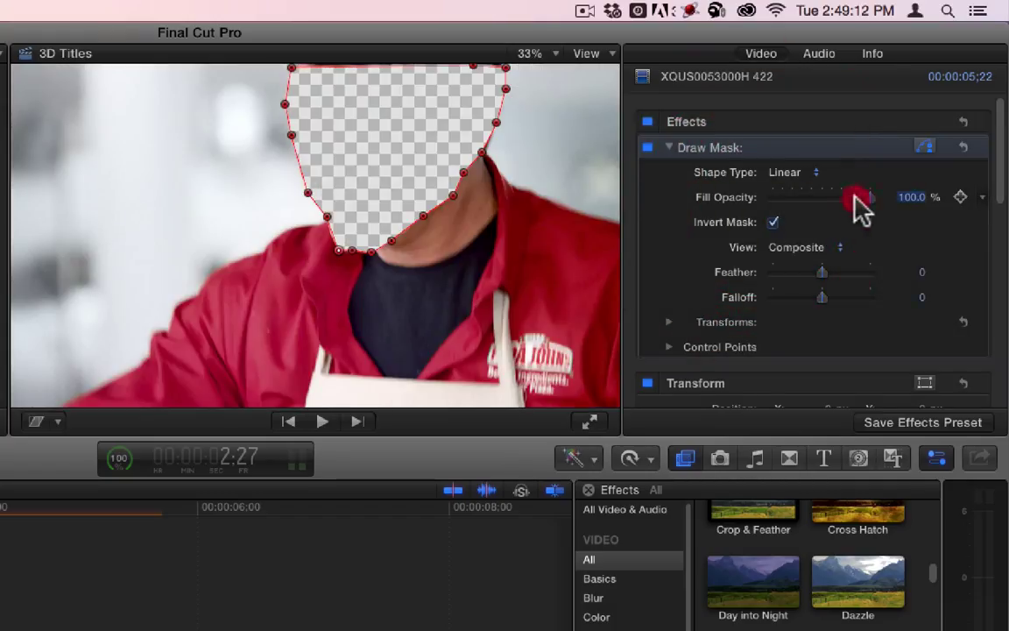
{"action": "left_click_drag", "start_coordinate": [847, 198], "coordinate": [912, 198]}
{"action": "left_click", "coordinate": [775, 222]}
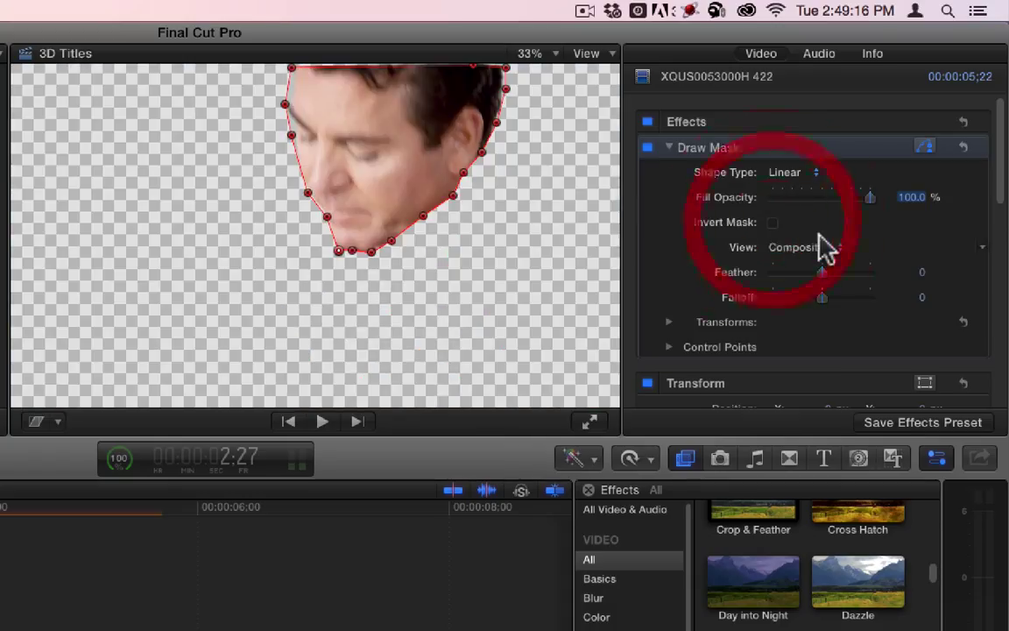
Set the Draw Mask View to Original to preview the unmasked frame
{"action": "left_click", "coordinate": [828, 248]}
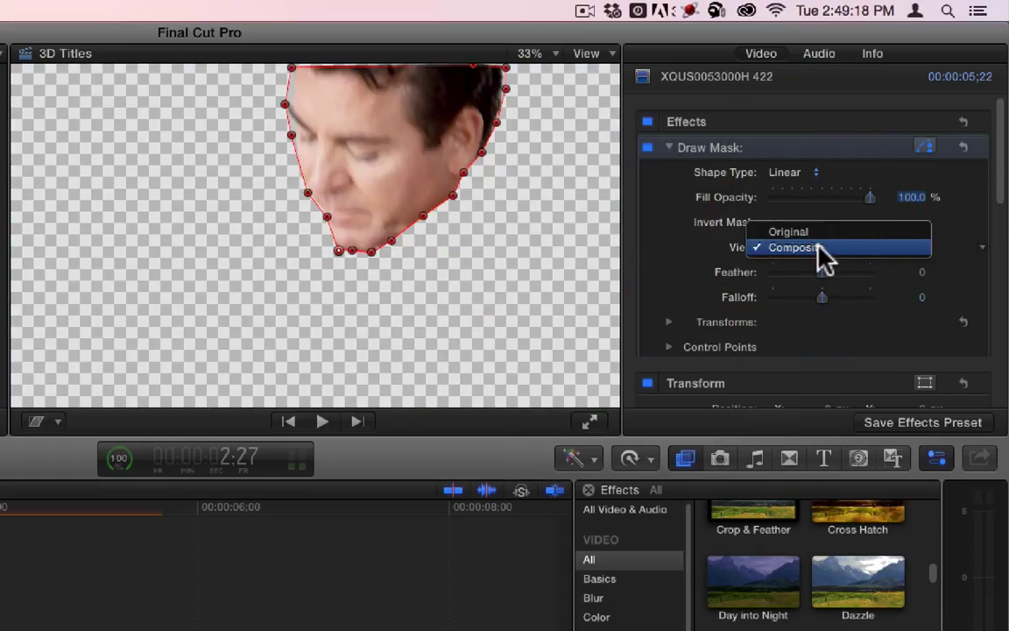
{"action": "left_click", "coordinate": [825, 233]}
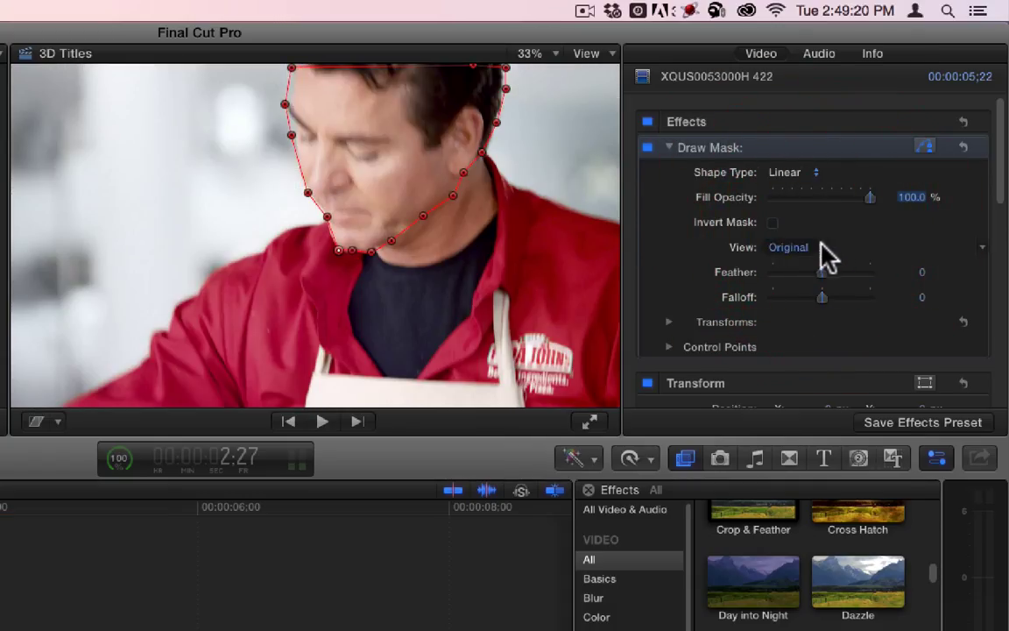
{"action": "left_click", "coordinate": [805, 249]}
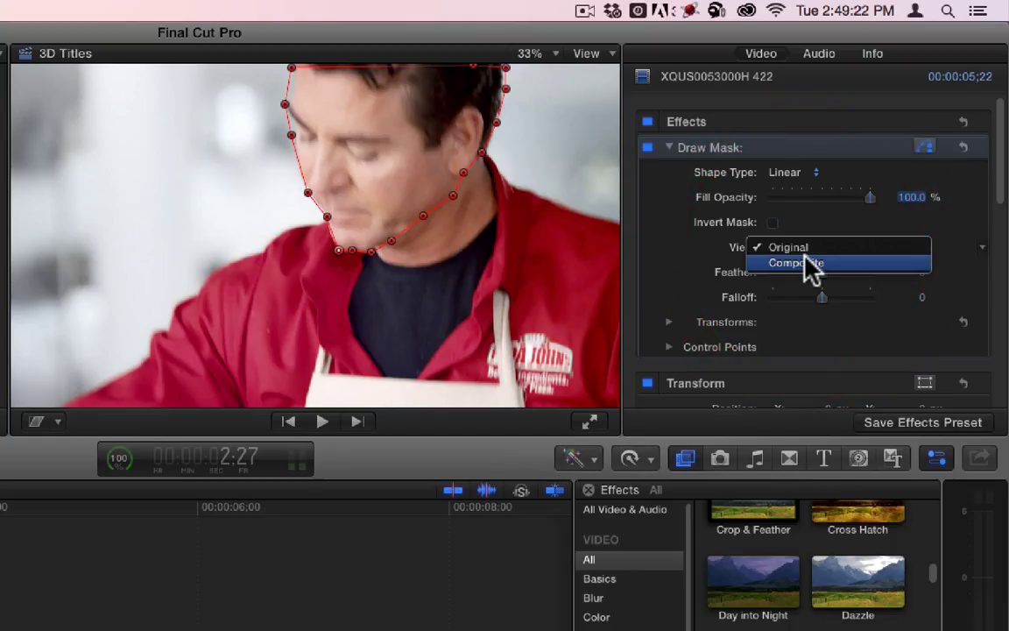
Zoom the viewer to 100% and pan the image so the chin is in view
{"action": "left_click", "coordinate": [518, 219]}
{"action": "left_click", "coordinate": [532, 50]}
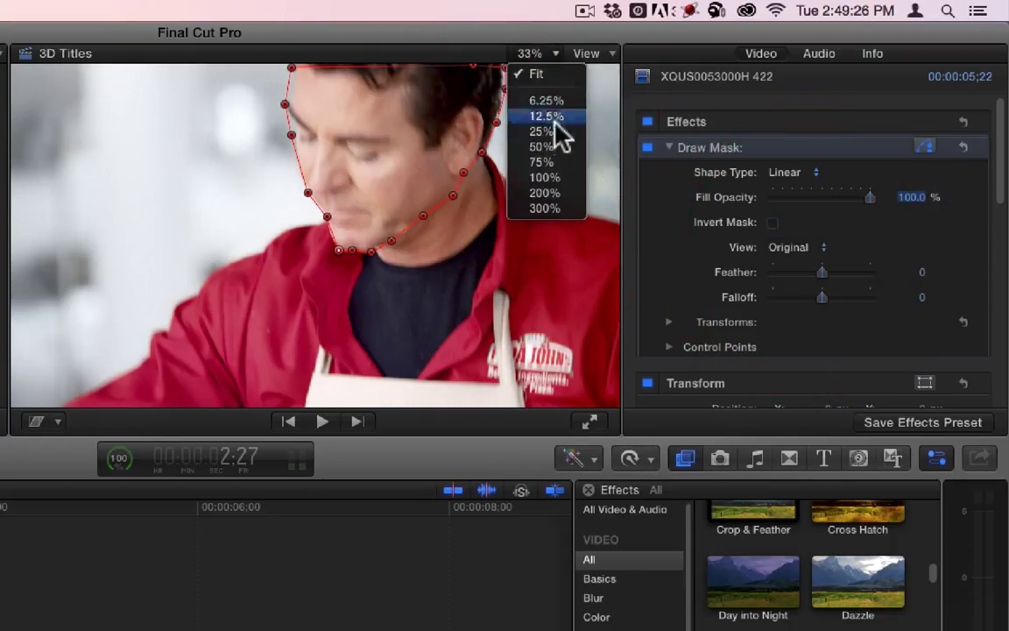
{"action": "left_click", "coordinate": [551, 177]}
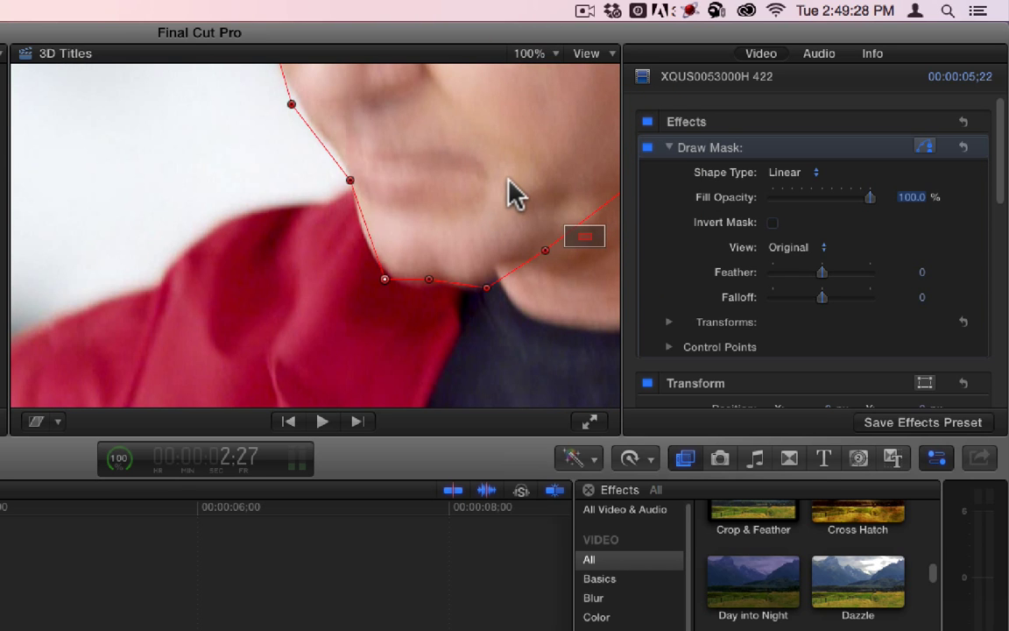
{"action": "key", "text": "h"}
{"action": "left_click_drag", "start_coordinate": [514, 169], "coordinate": [406, 304]}
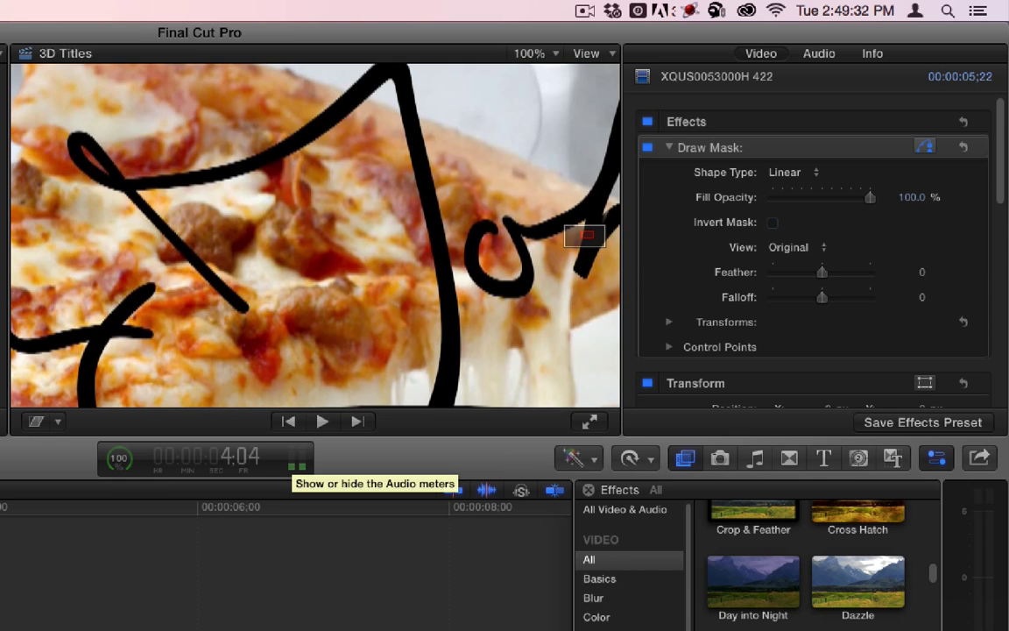
{"action": "key", "text": "a"}
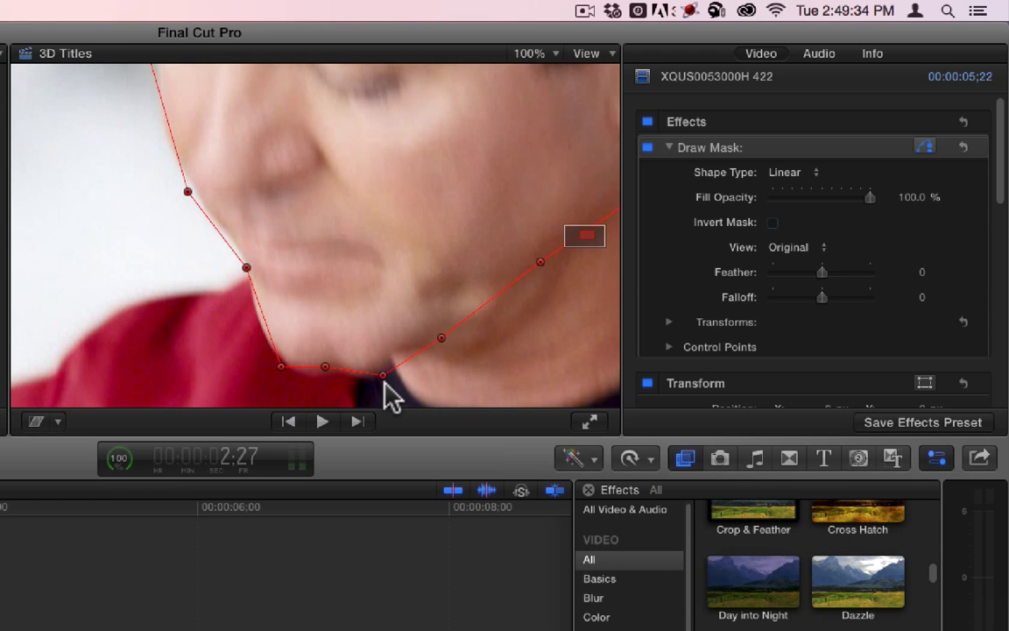
Select the chin control point and briefly preview the mask as Composite before returning to Original
{"action": "left_click", "coordinate": [331, 369]}
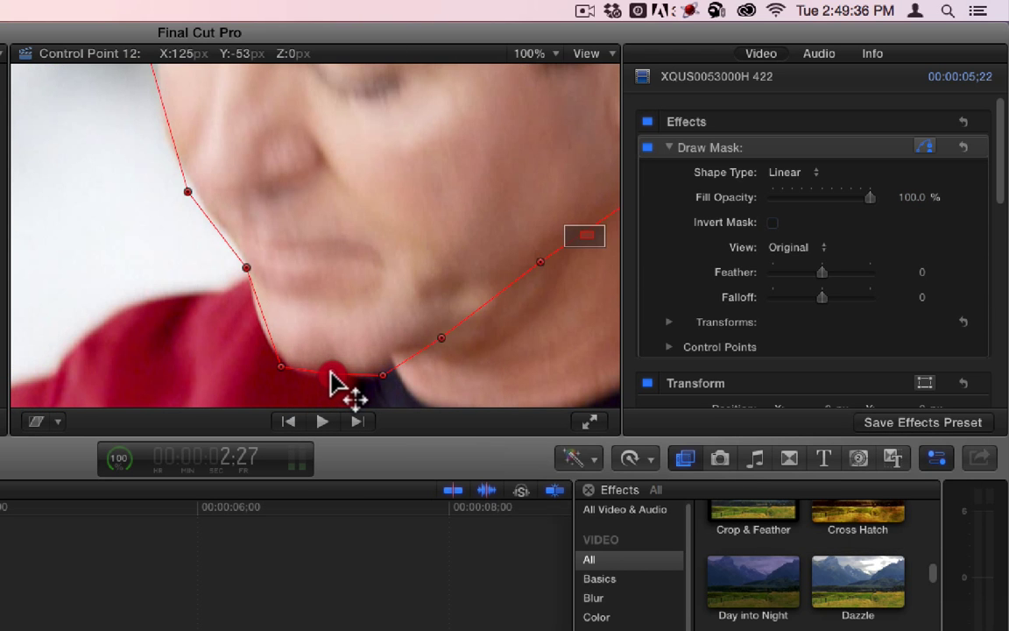
{"action": "left_click", "coordinate": [382, 371]}
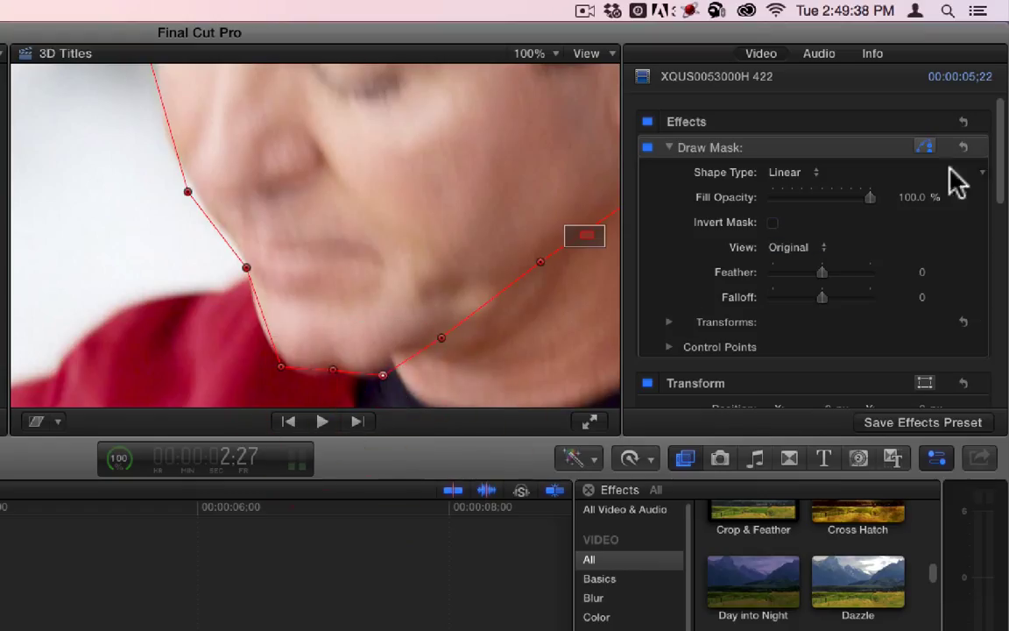
{"action": "left_click", "coordinate": [821, 252]}
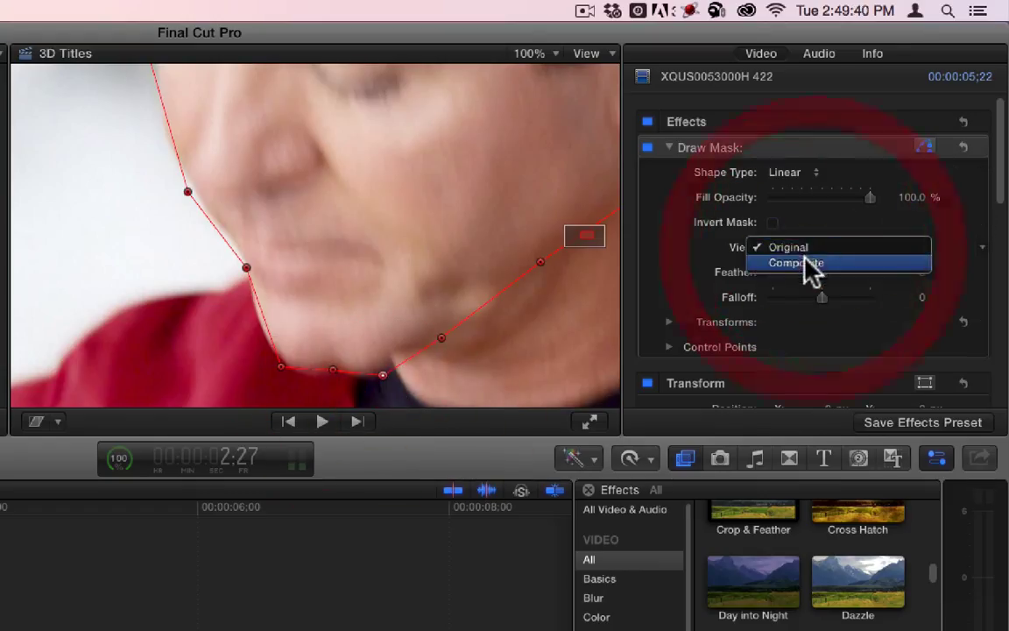
{"action": "left_click", "coordinate": [810, 265]}
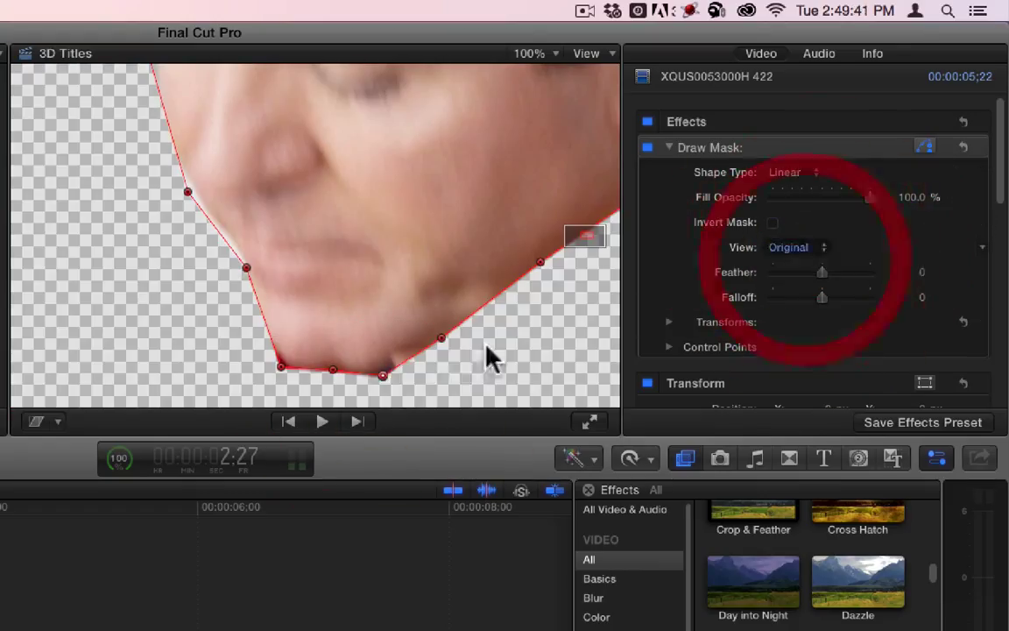
{"action": "left_click", "coordinate": [828, 250]}
{"action": "left_click", "coordinate": [793, 230]}
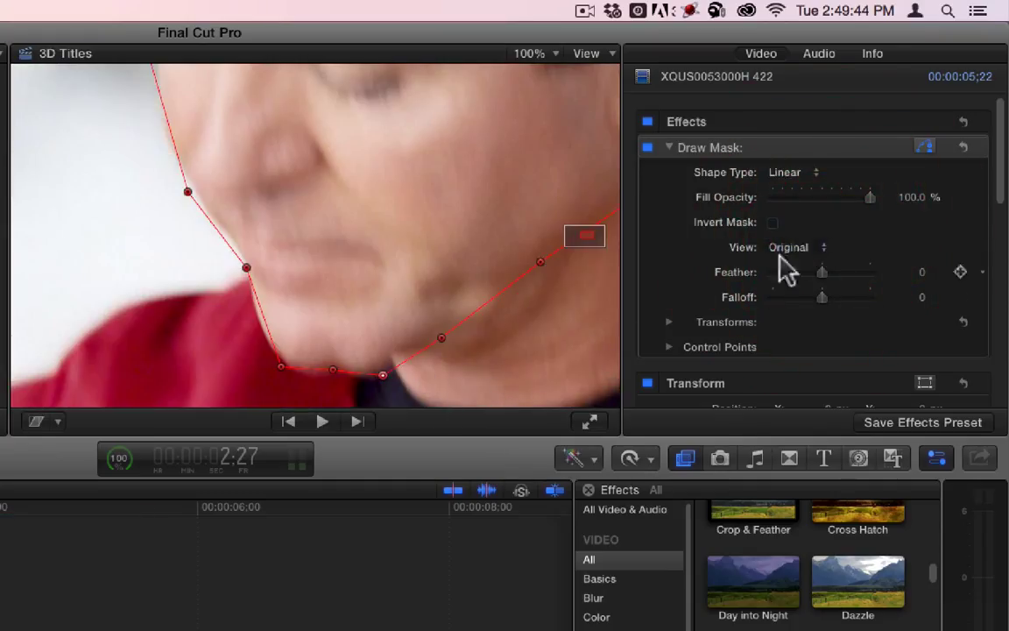
Make the chin point Smooth and drag its Bezier handles to refine the jaw curve
{"action": "right_click", "coordinate": [381, 379]}
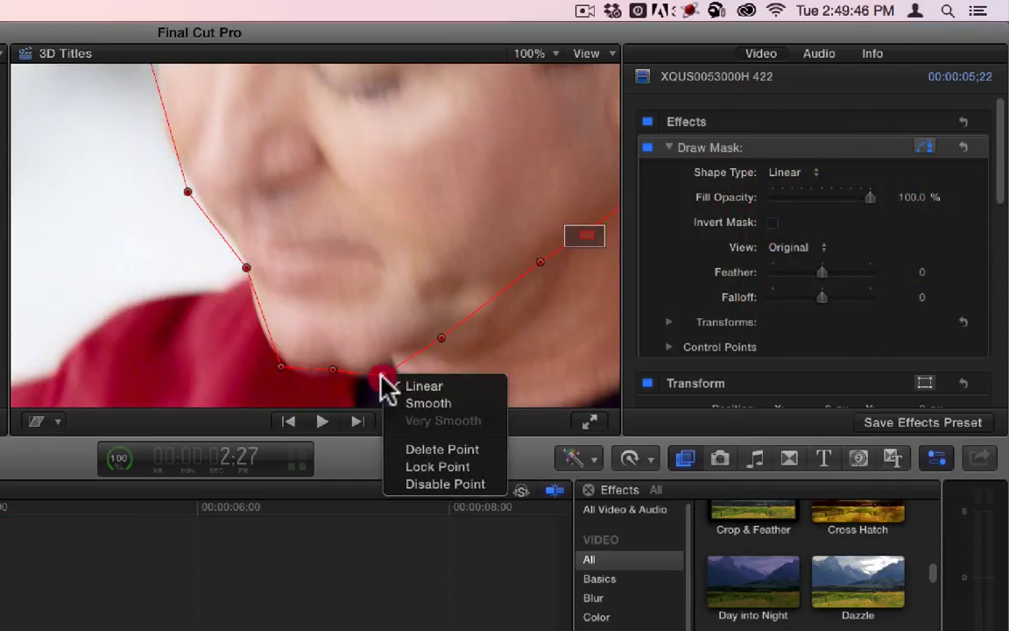
{"action": "left_click", "coordinate": [412, 410]}
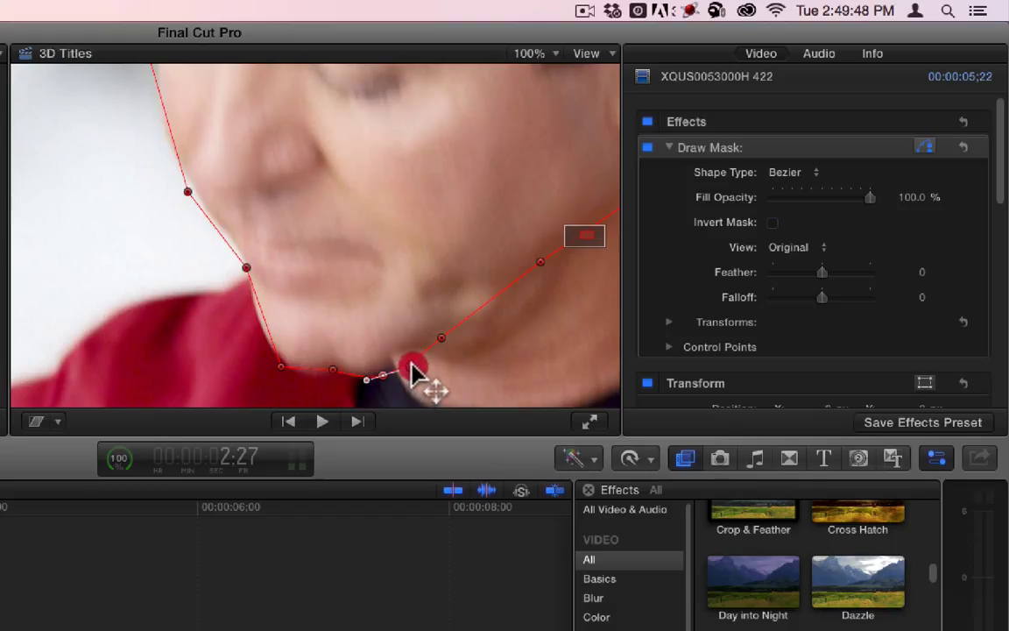
{"action": "left_click_drag", "start_coordinate": [366, 380], "coordinate": [407, 355]}
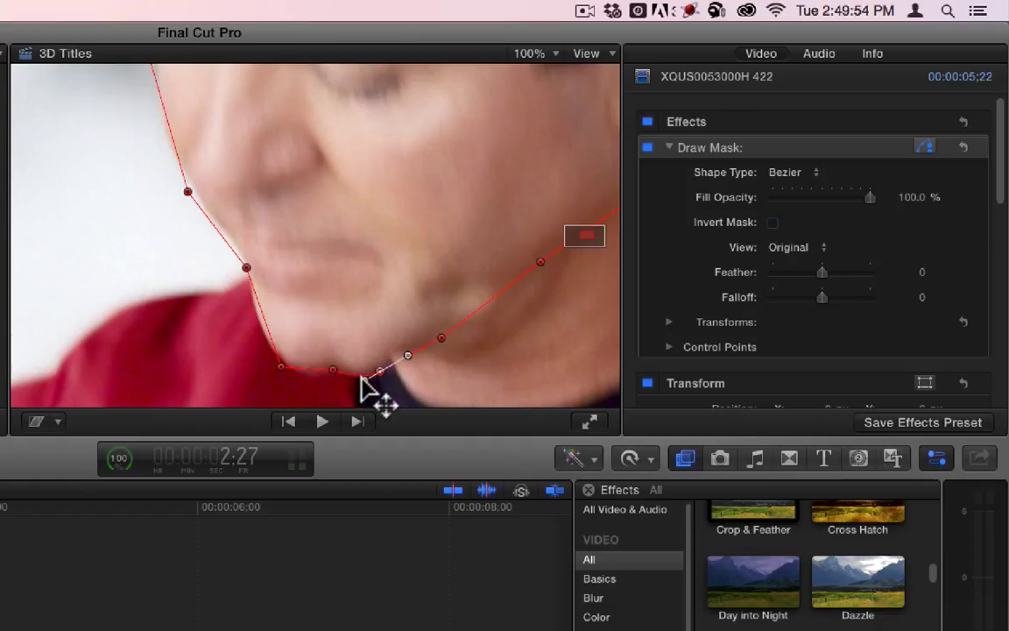
{"action": "left_click", "coordinate": [373, 378]}
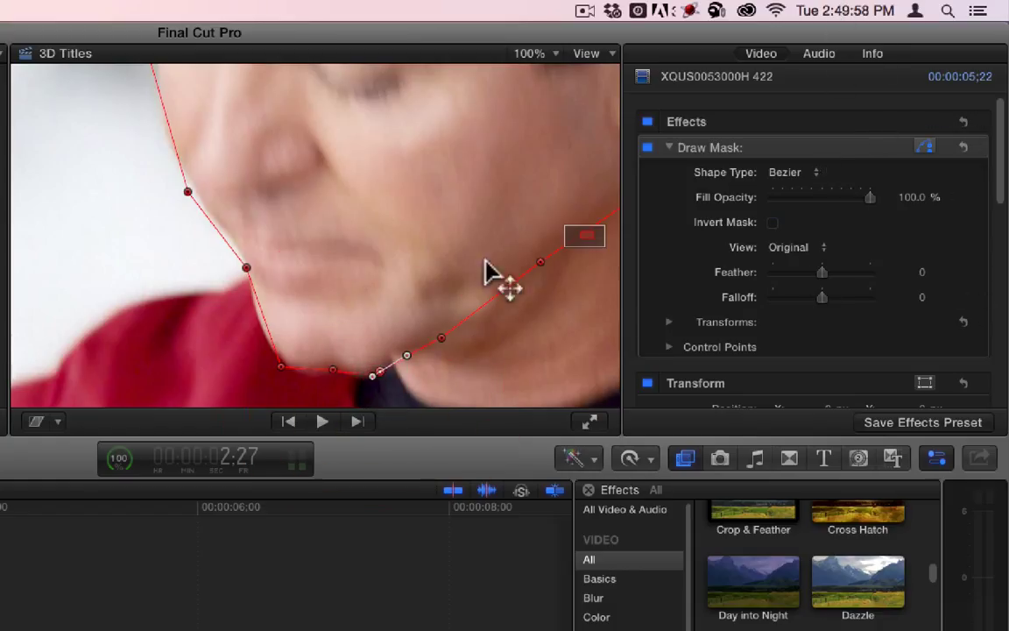
Fit the whole frame in the viewer and show the mask in Composite view
{"action": "left_click", "coordinate": [550, 55]}
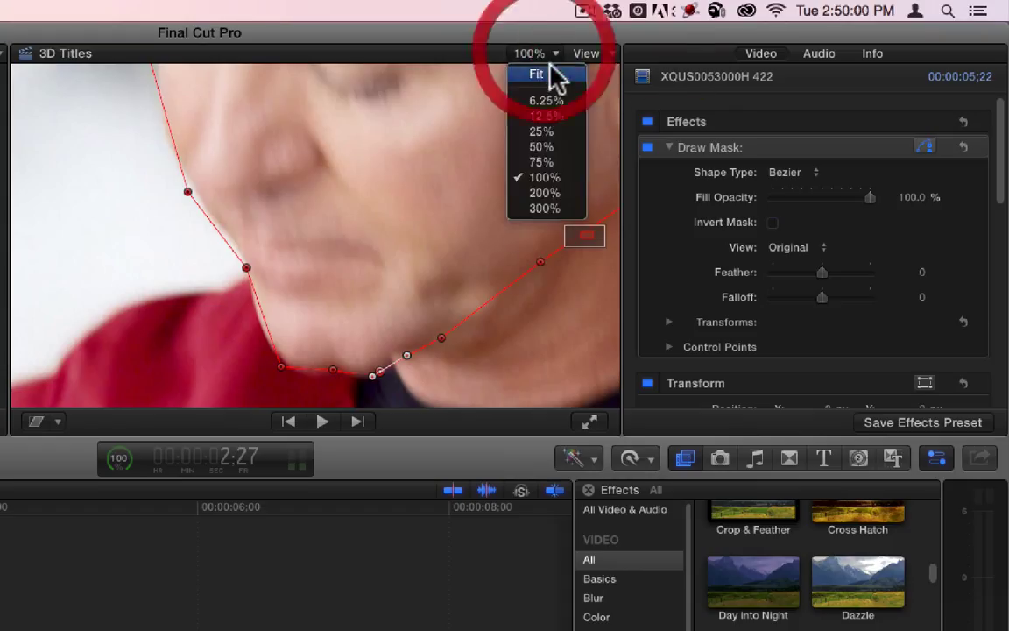
{"action": "left_click", "coordinate": [536, 75]}
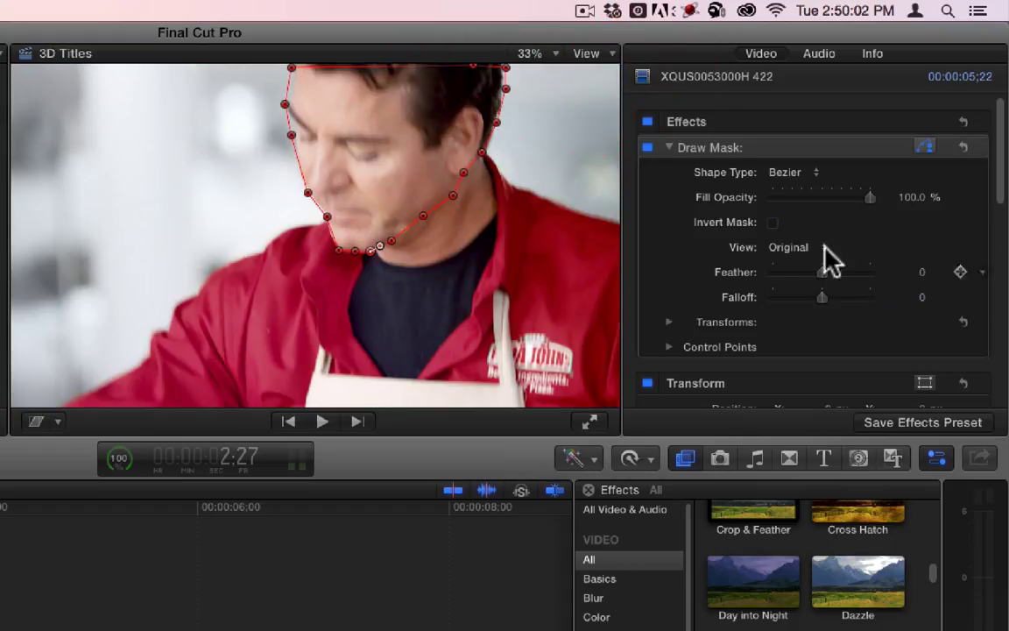
{"action": "left_click", "coordinate": [788, 250]}
{"action": "left_click", "coordinate": [791, 269]}
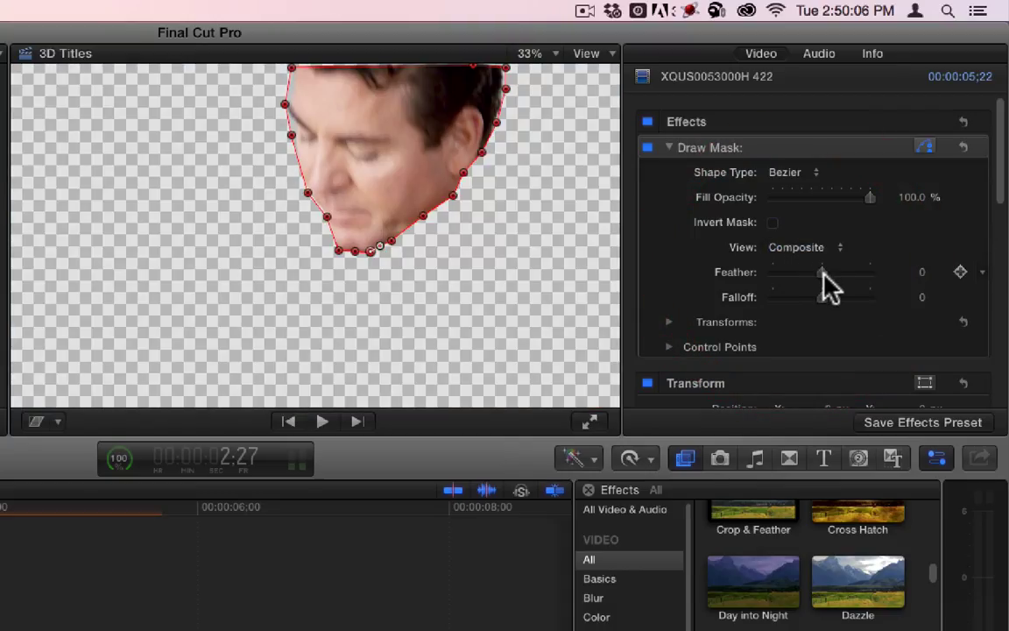
Try Feather and Invert Mask, then return Feather to 0 and turn Invert Mask off
{"action": "mouse_move", "coordinate": [822, 273]}
{"action": "left_mouse_down"}
{"action": "mouse_move", "coordinate": [880, 277]}
{"action": "mouse_move", "coordinate": [773, 277]}
{"action": "mouse_move", "coordinate": [892, 273]}
{"action": "left_mouse_up"}
{"action": "left_click", "coordinate": [772, 222]}
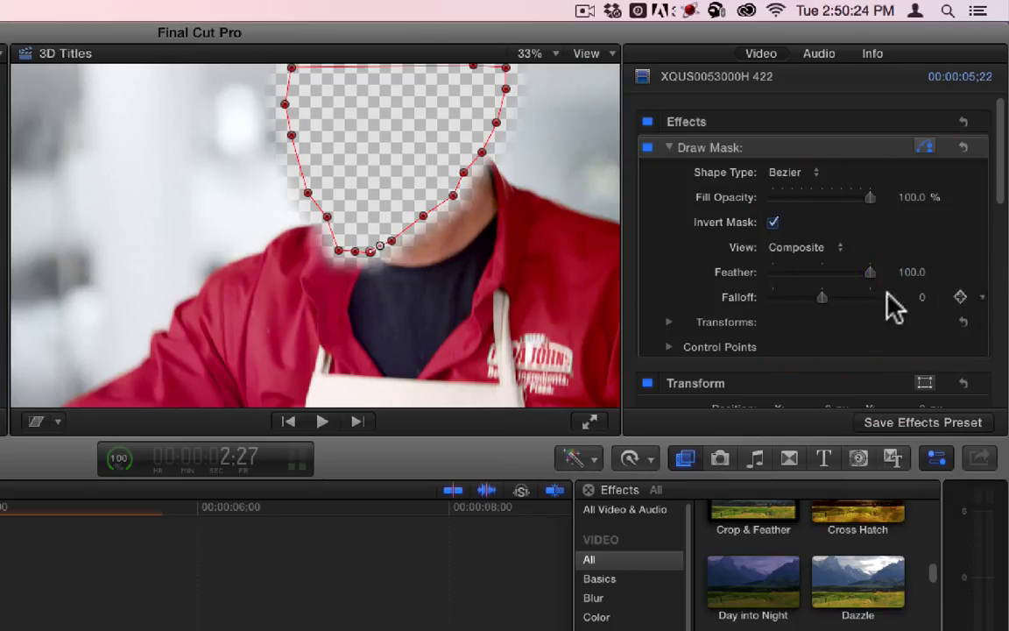
{"action": "left_click_drag", "start_coordinate": [871, 271], "coordinate": [824, 275]}
{"action": "key", "text": "shift"}
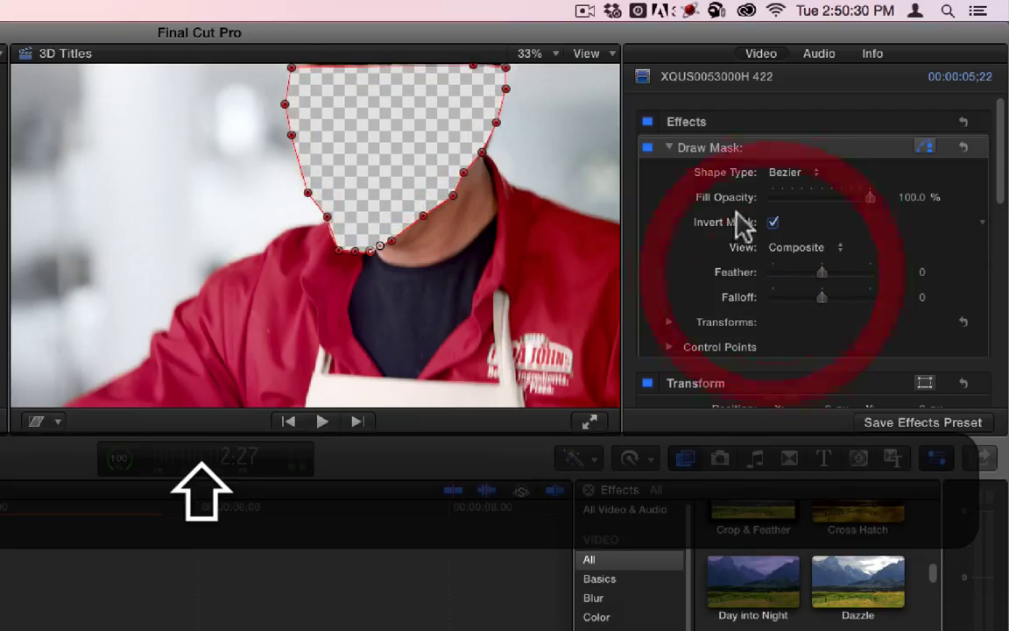
{"action": "left_click", "coordinate": [807, 250]}
{"action": "left_click", "coordinate": [813, 247]}
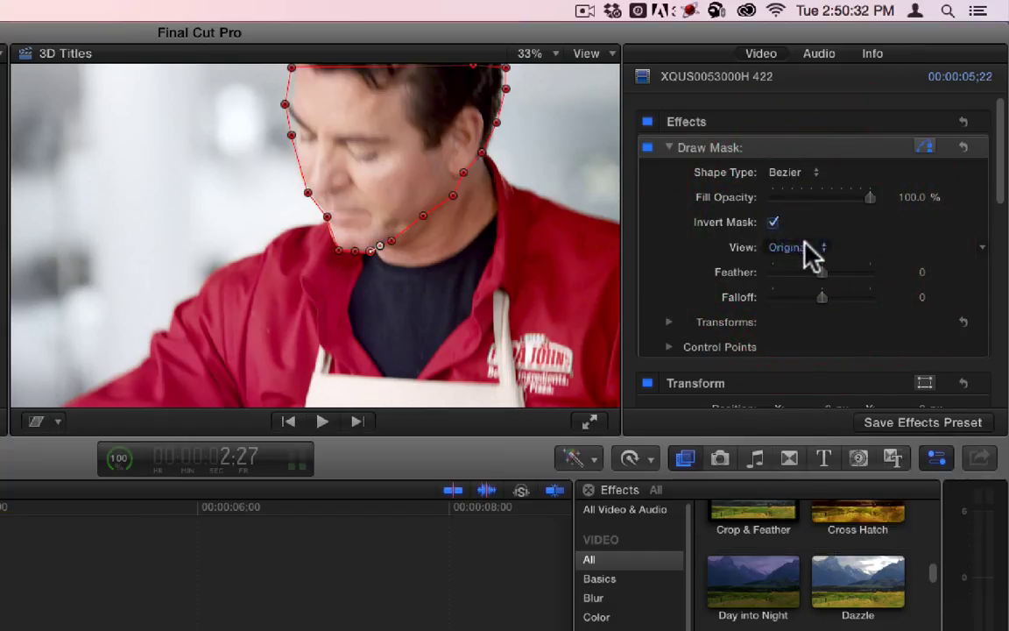
{"action": "left_click", "coordinate": [801, 246]}
{"action": "left_click", "coordinate": [801, 260]}
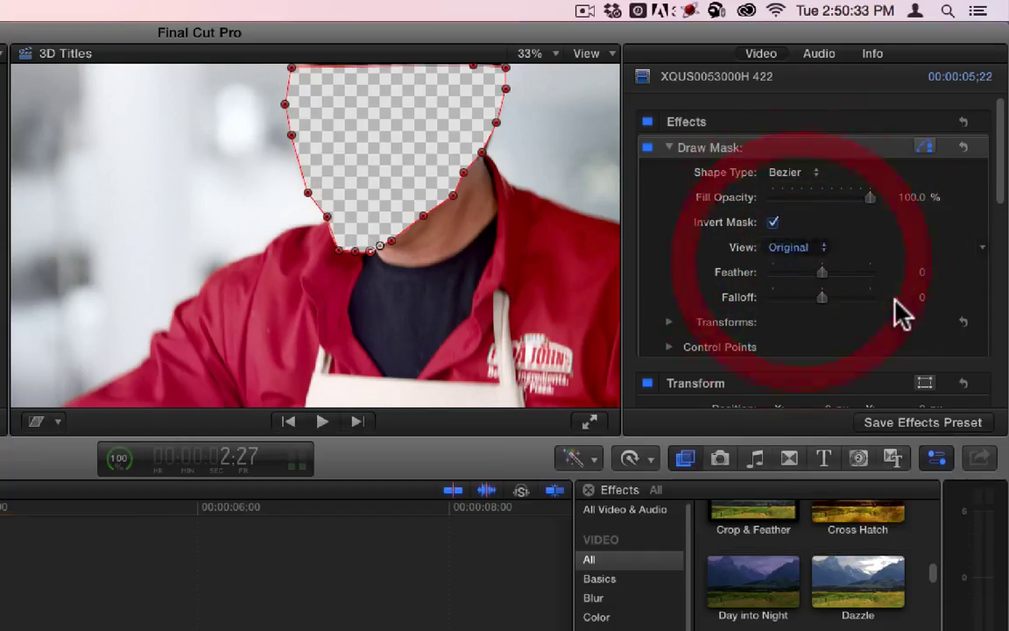
{"action": "left_click", "coordinate": [772, 222]}
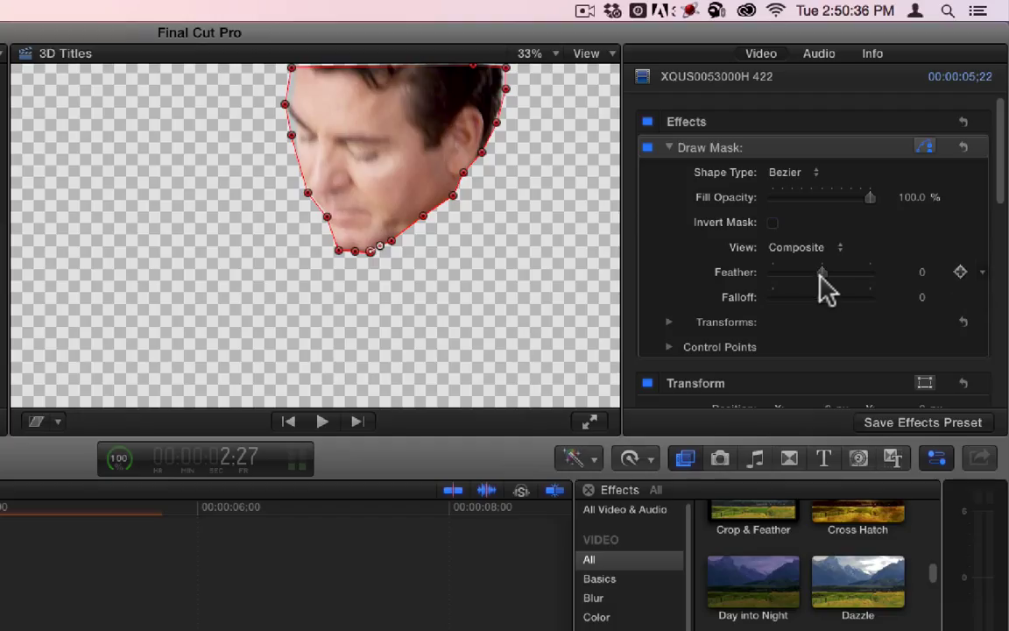
Zoom the viewer to 50% and pan the masked face into view
{"action": "left_click", "coordinate": [533, 53]}
{"action": "left_click", "coordinate": [540, 147]}
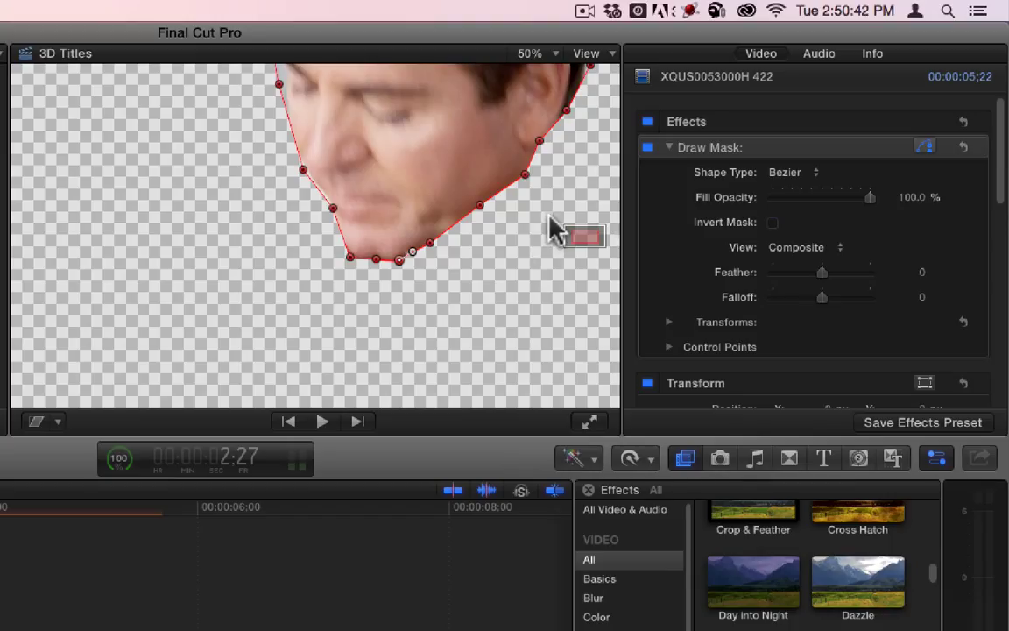
{"action": "key", "text": "h"}
{"action": "left_click_drag", "start_coordinate": [548, 219], "coordinate": [495, 258]}
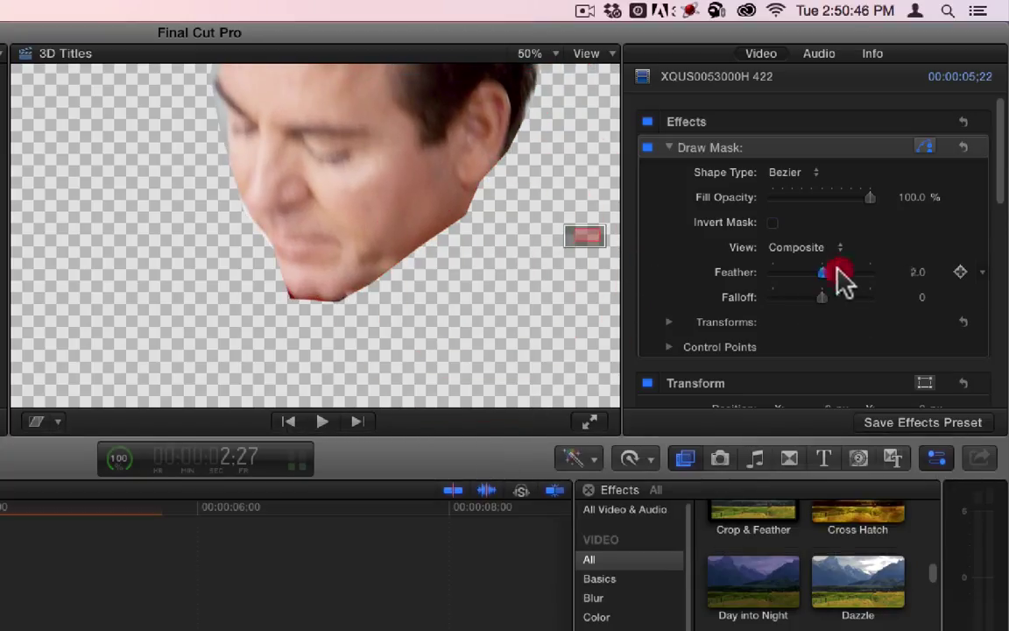
Set the Draw Mask Feather to 100 and Falloff to -20
{"action": "left_click_drag", "start_coordinate": [836, 270], "coordinate": [918, 273]}
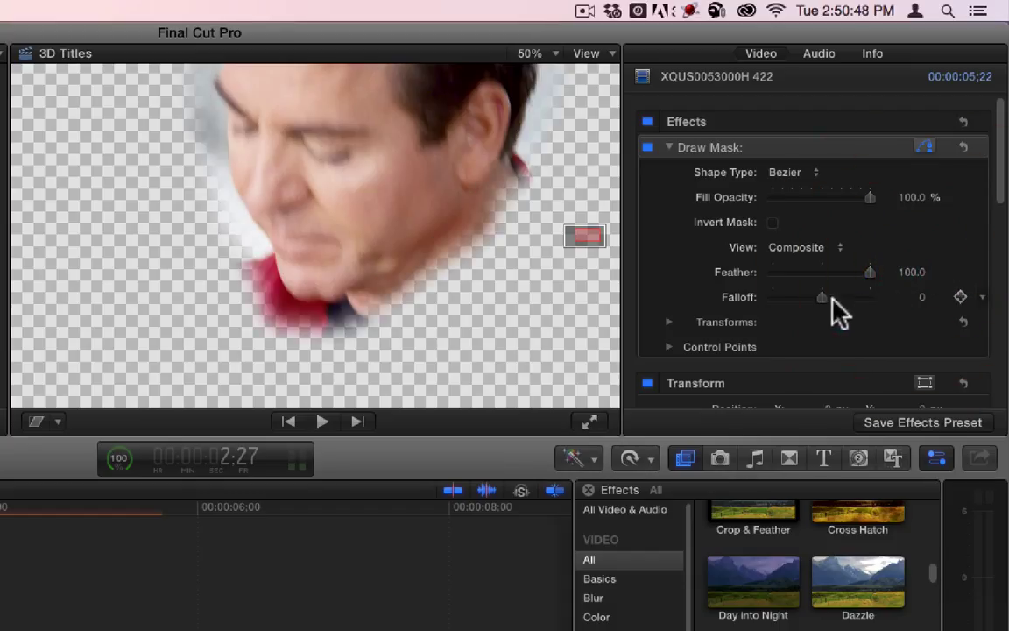
{"action": "left_click_drag", "start_coordinate": [823, 298], "coordinate": [929, 285]}
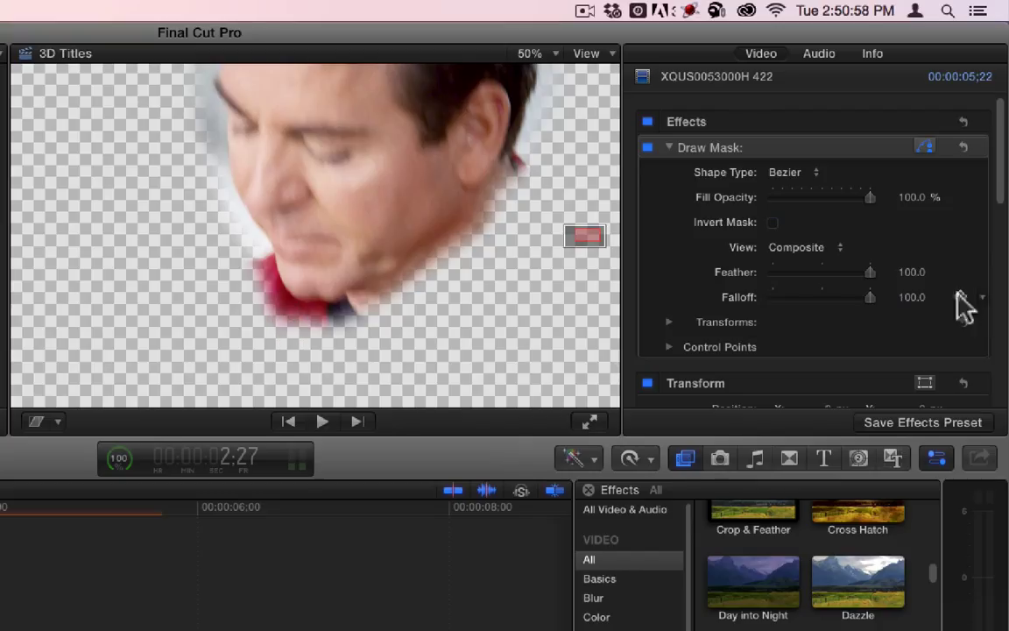
{"action": "left_click_drag", "start_coordinate": [869, 296], "coordinate": [775, 302]}
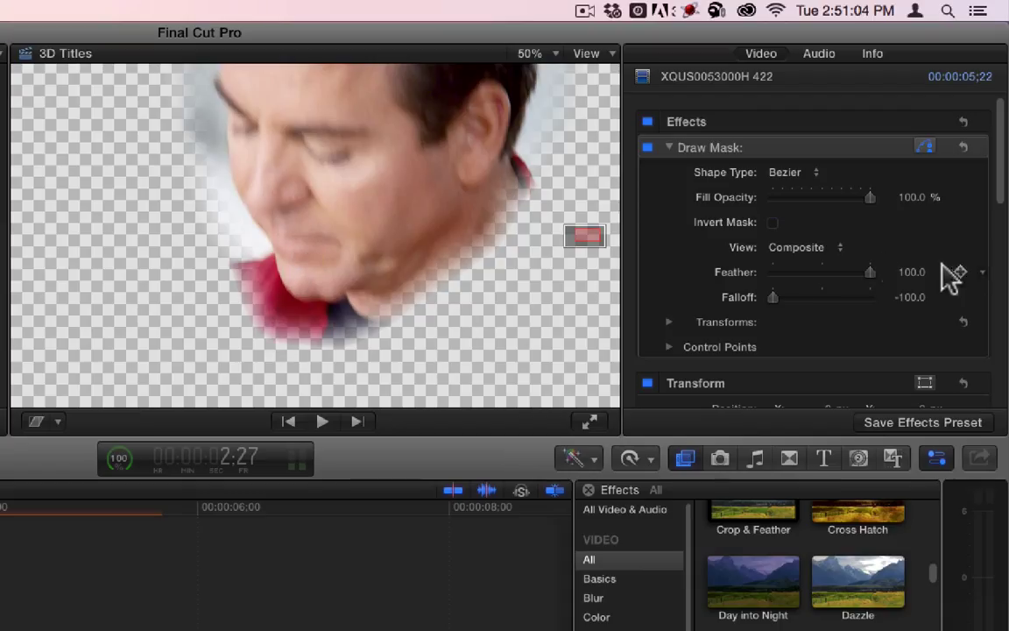
{"action": "left_click_drag", "start_coordinate": [779, 302], "coordinate": [755, 284]}
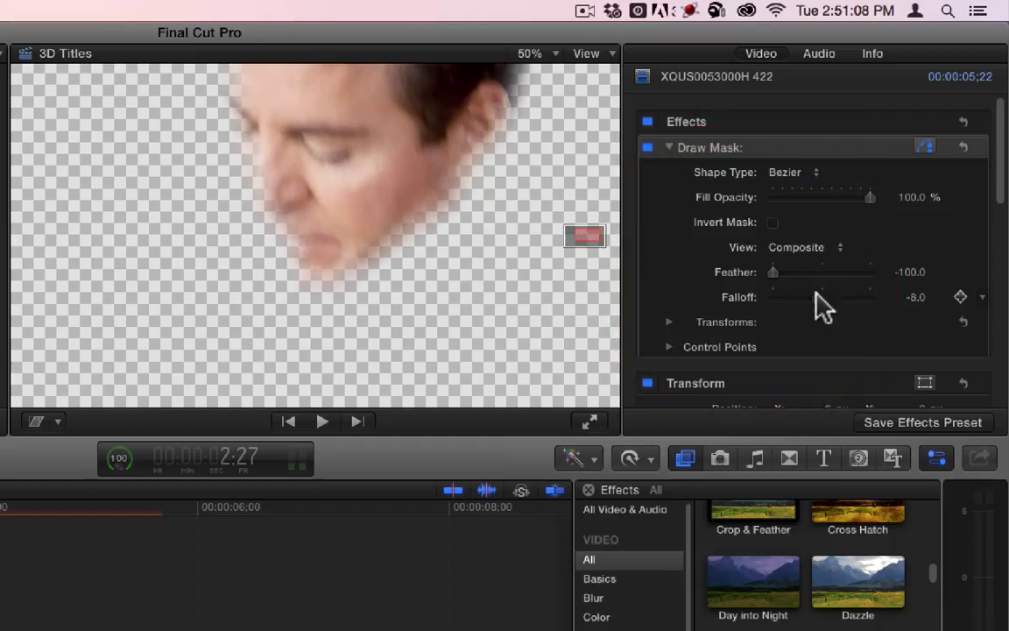
{"action": "left_click_drag", "start_coordinate": [818, 298], "coordinate": [744, 320]}
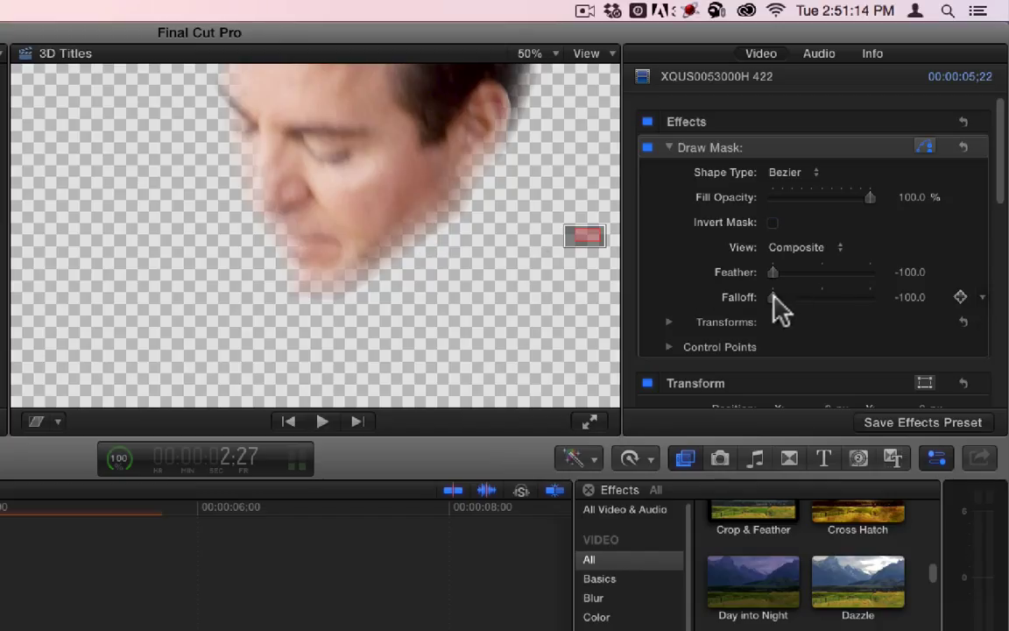
{"action": "left_click_drag", "start_coordinate": [772, 298], "coordinate": [928, 319]}
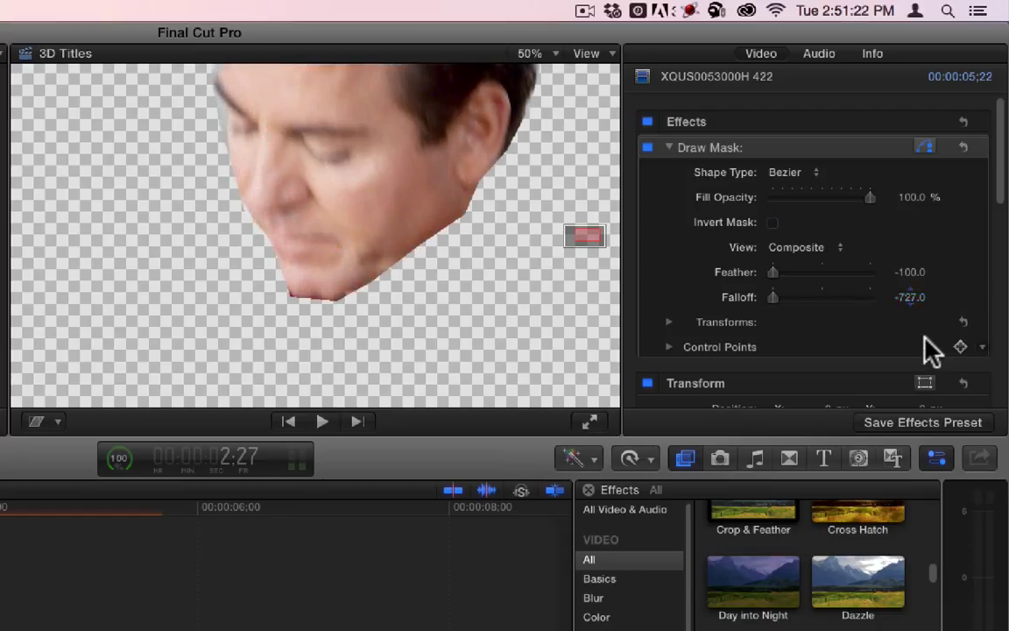
{"action": "left_click_drag", "start_coordinate": [928, 320], "coordinate": [928, 289]}
{"action": "left_click_drag", "start_coordinate": [773, 273], "coordinate": [913, 295]}
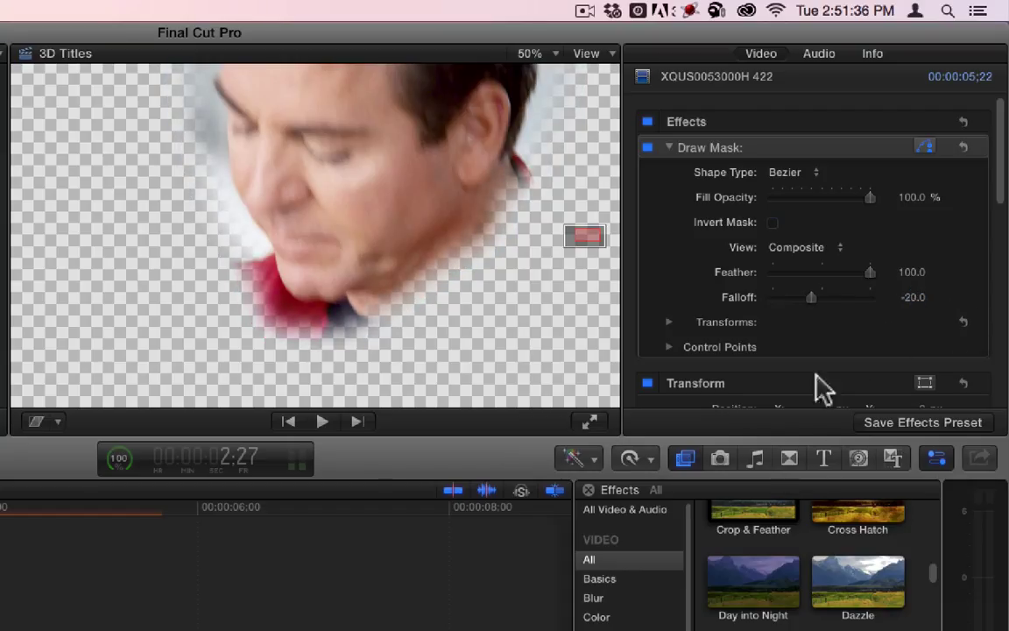
Expand the mask's Transforms settings and fit the whole frame in the viewer
{"action": "left_click", "coordinate": [669, 322]}
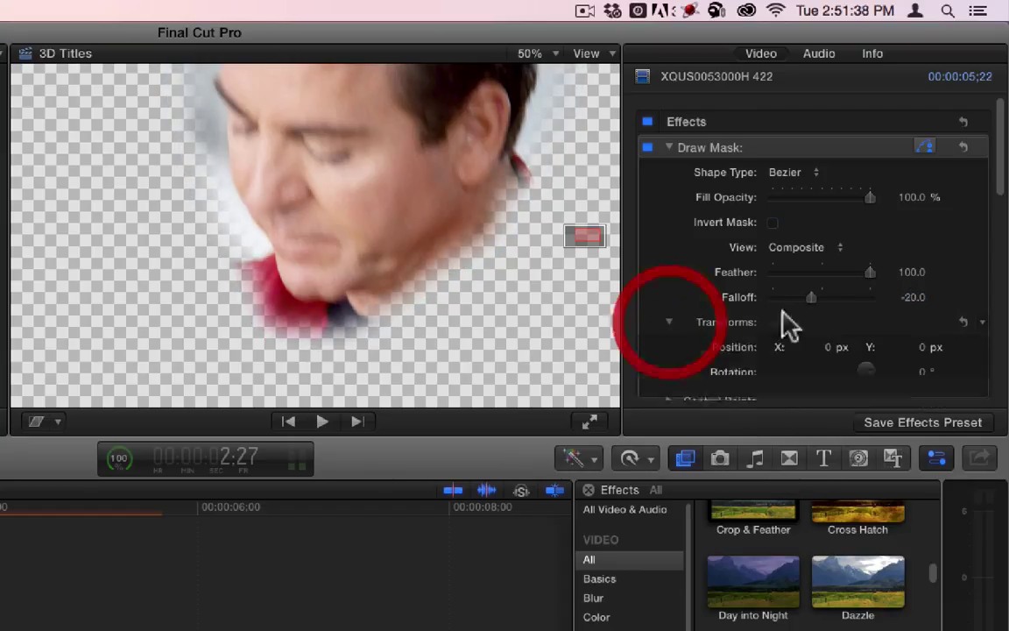
{"action": "scroll", "coordinate": [685, 339], "scroll_direction": "down", "scroll_amount": 2}
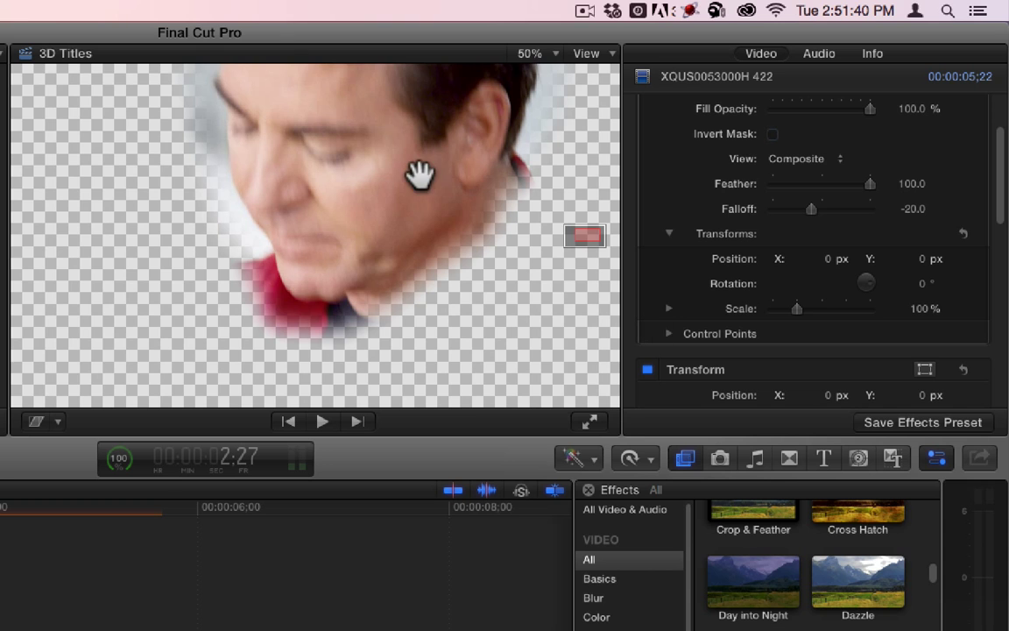
{"action": "left_click_drag", "start_coordinate": [421, 174], "coordinate": [444, 272]}
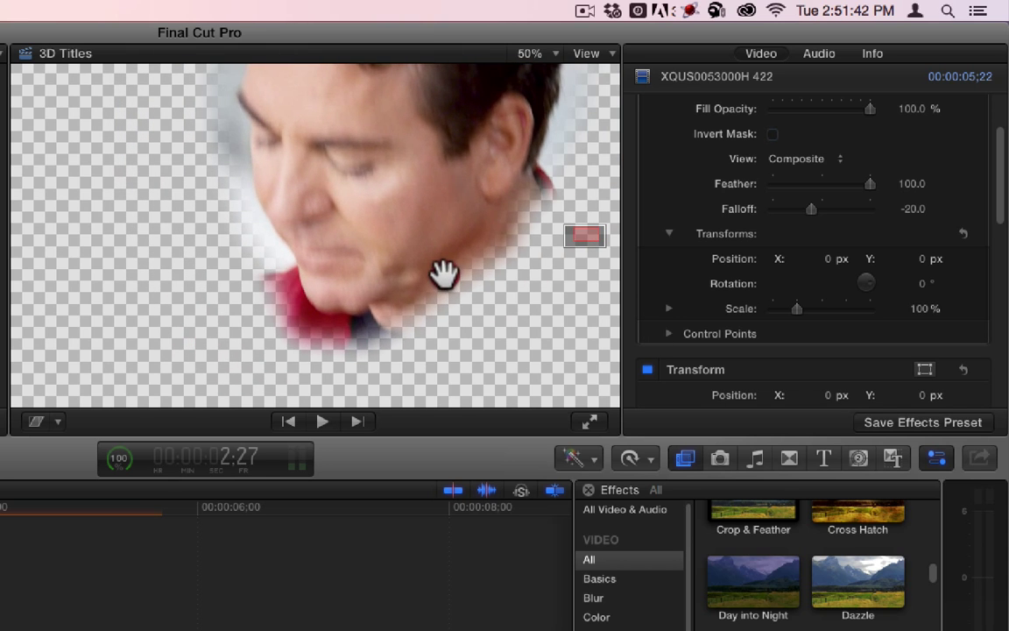
{"action": "left_click", "coordinate": [547, 56]}
{"action": "left_click", "coordinate": [538, 74]}
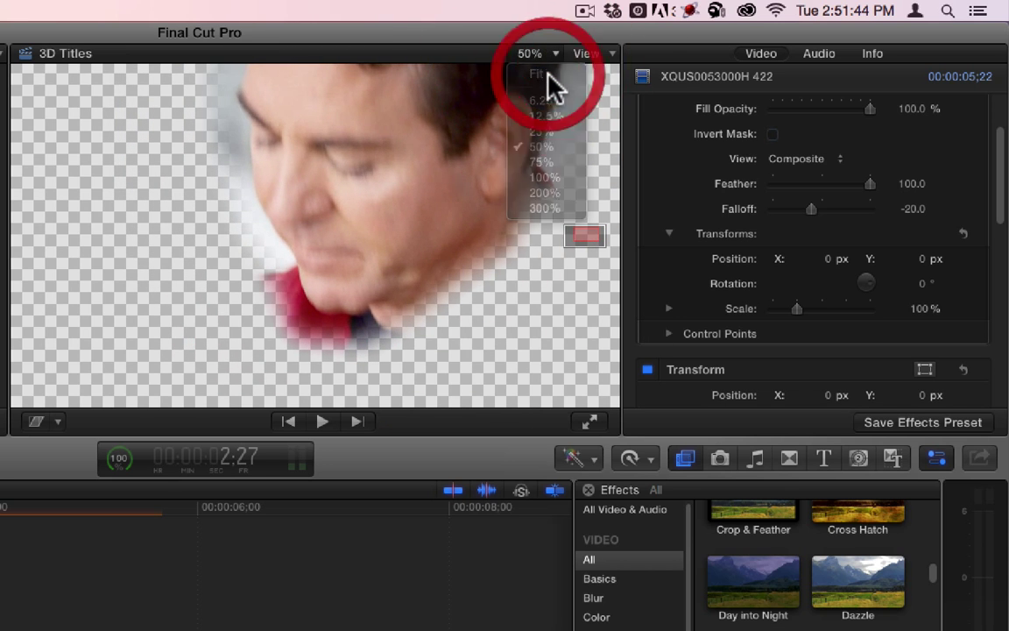
Try moving the mask to other placements in the viewer and through its Y position
{"action": "key", "text": "a"}
{"action": "left_click_drag", "start_coordinate": [387, 181], "coordinate": [453, 208]}
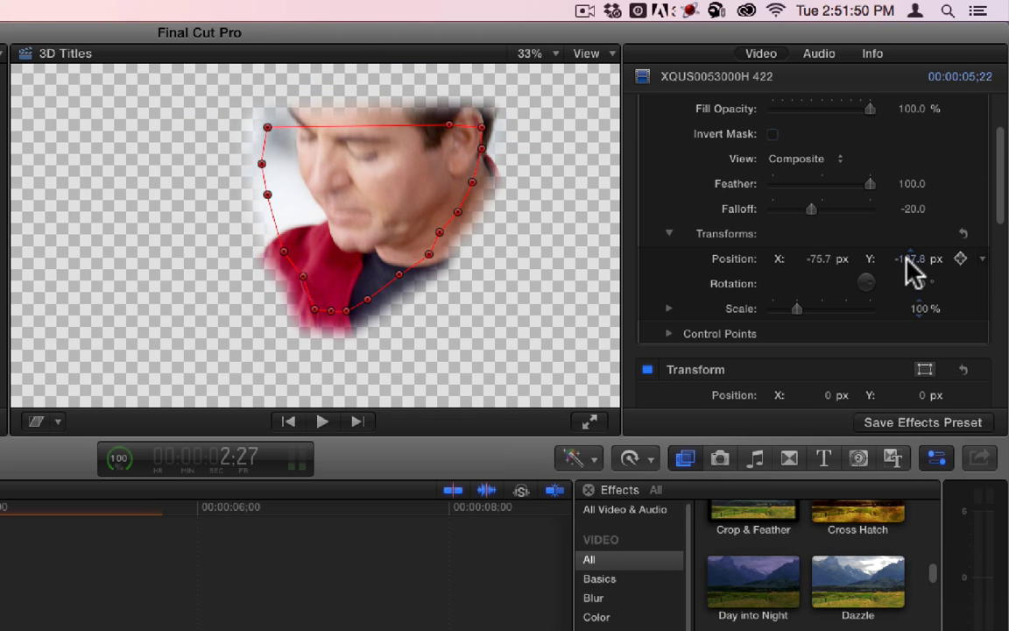
{"action": "left_click_drag", "start_coordinate": [910, 259], "coordinate": [946, 309]}
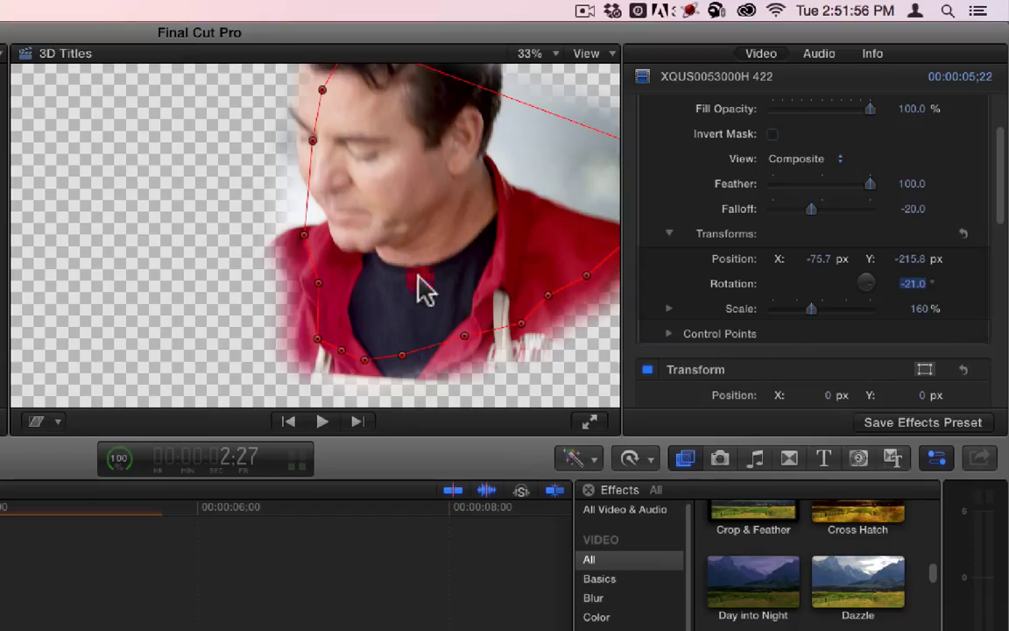
{"action": "left_click_drag", "start_coordinate": [418, 285], "coordinate": [304, 248]}
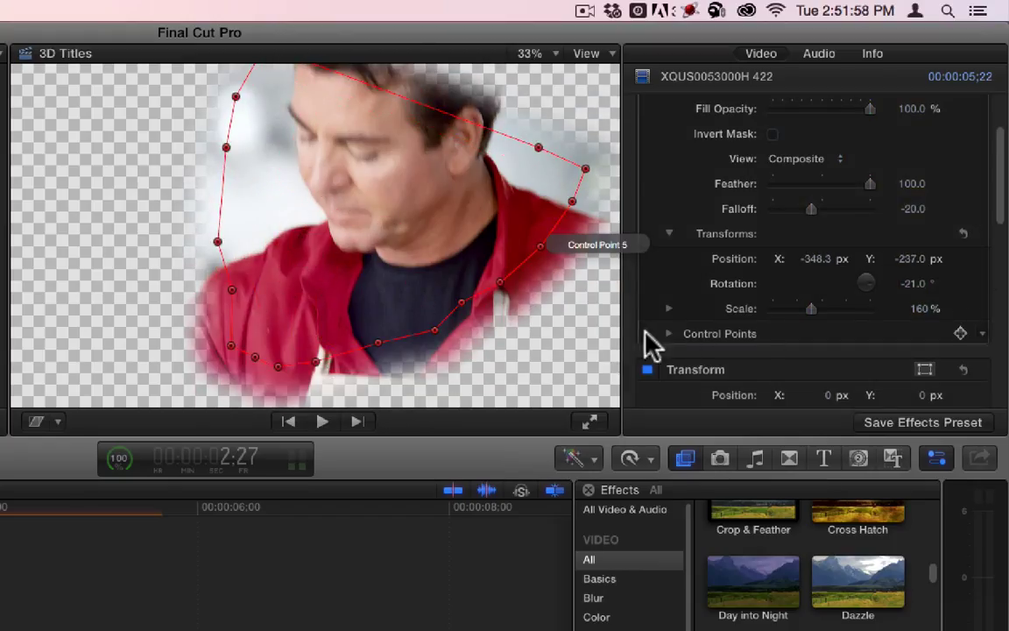
{"action": "left_click", "coordinate": [669, 333]}
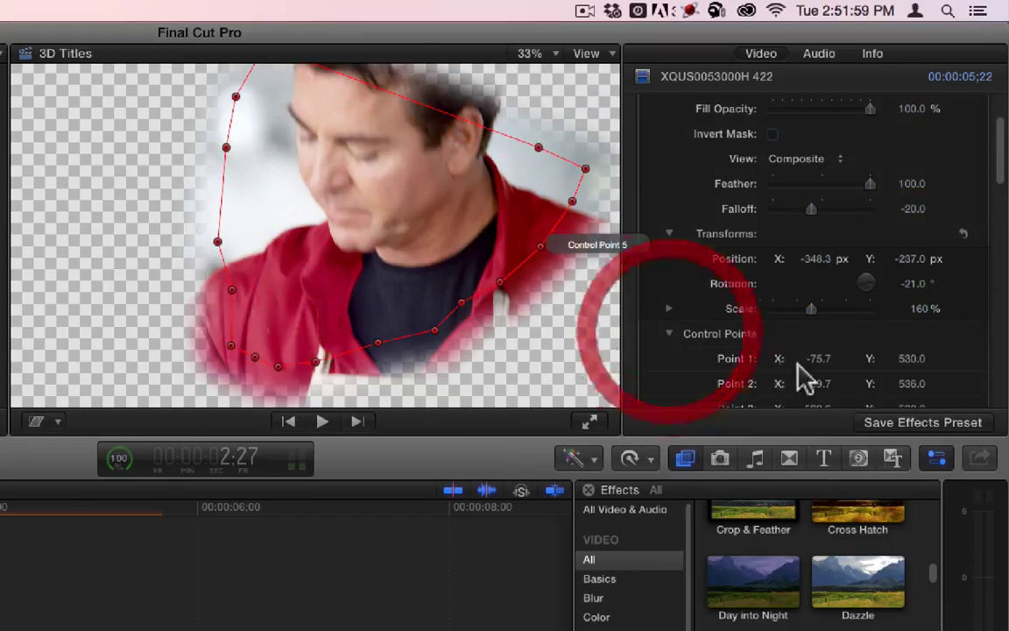
Enter mask Position 0, 0, Rotation 0 and Scale 100%
{"action": "left_click", "coordinate": [813, 260]}
{"action": "type", "text": "0"}
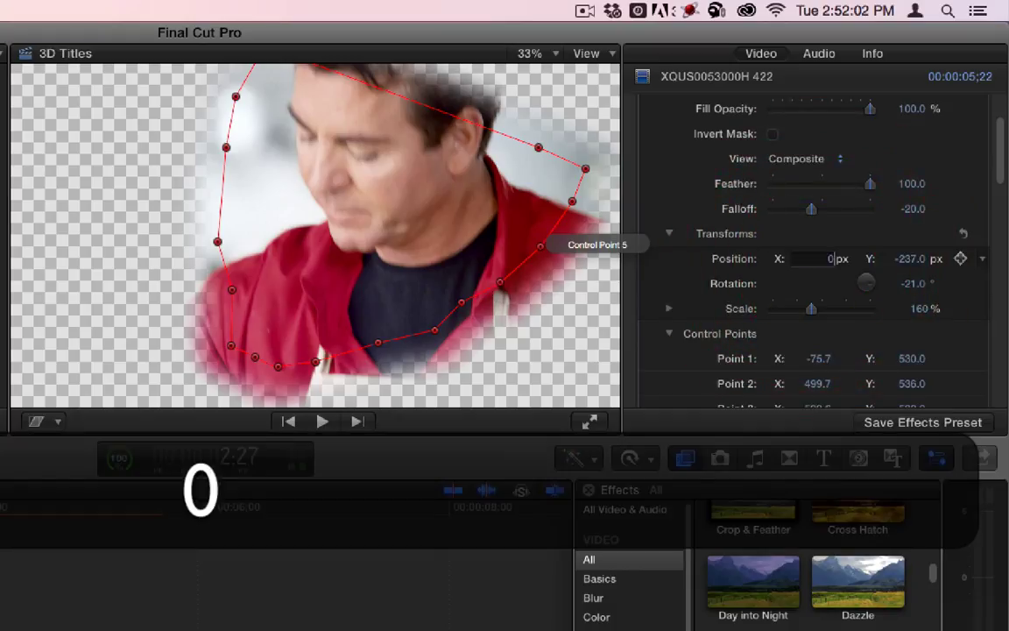
{"action": "key", "text": "Tab"}
{"action": "type", "text": "0"}
{"action": "key", "text": "Tab"}
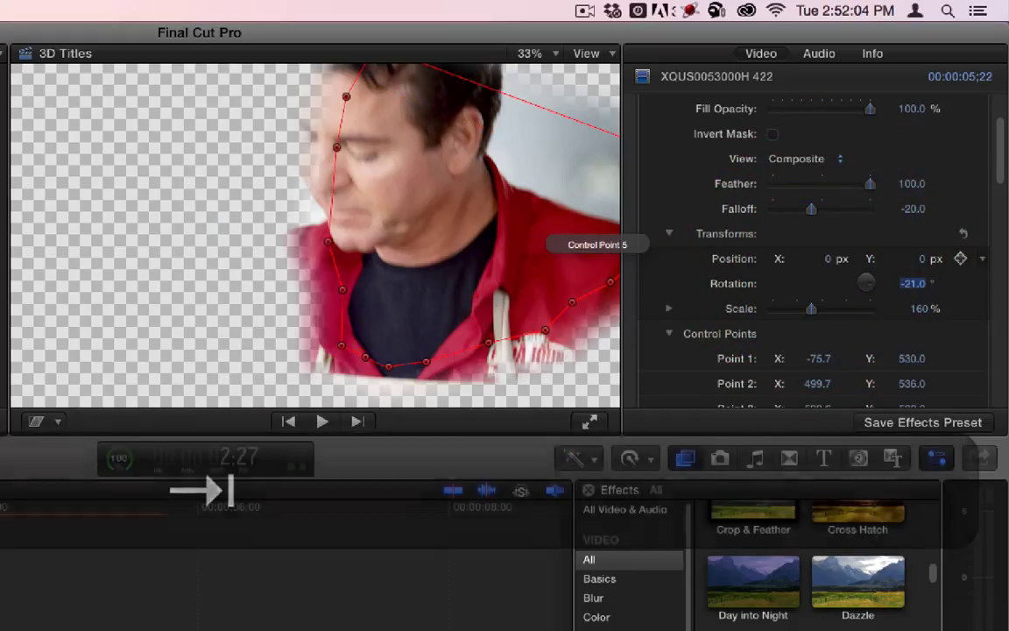
{"action": "type", "text": "0"}
{"action": "key", "text": "Tab"}
{"action": "type", "text": "100"}
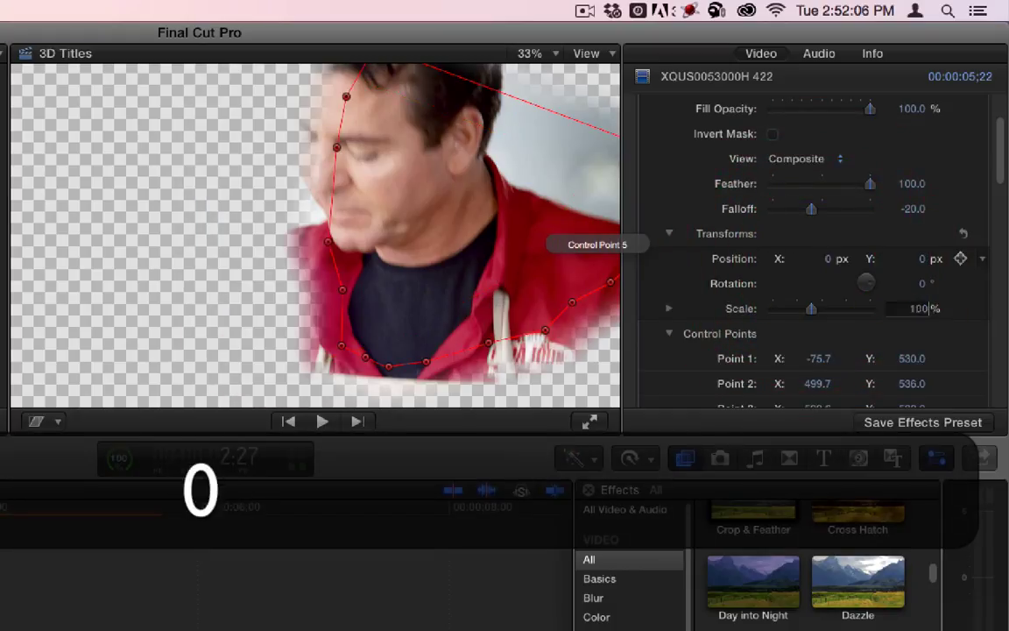
{"action": "key", "text": "Return"}
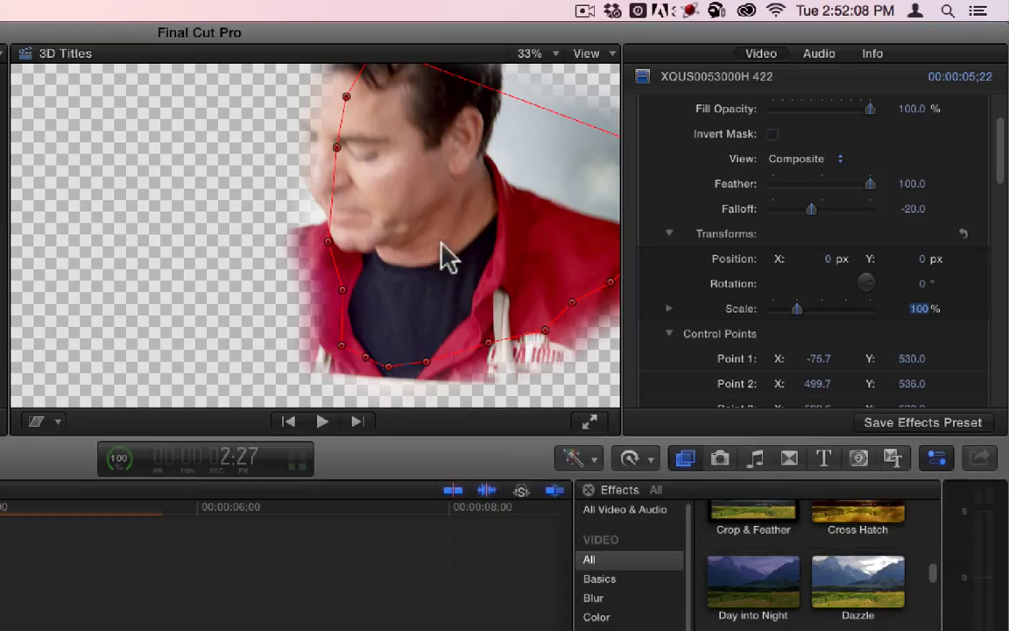
Drag Control Points 16 and 4 outward, then scrub Point 4's X to 593.9
{"action": "left_click", "coordinate": [333, 188]}
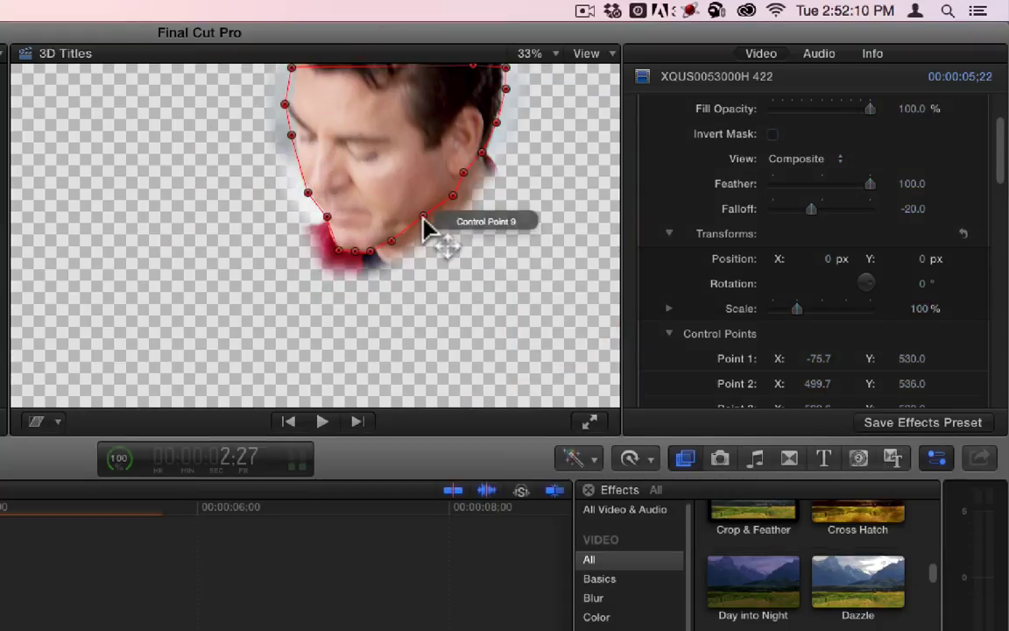
{"action": "scroll", "coordinate": [854, 396], "scroll_direction": "down", "scroll_amount": 5}
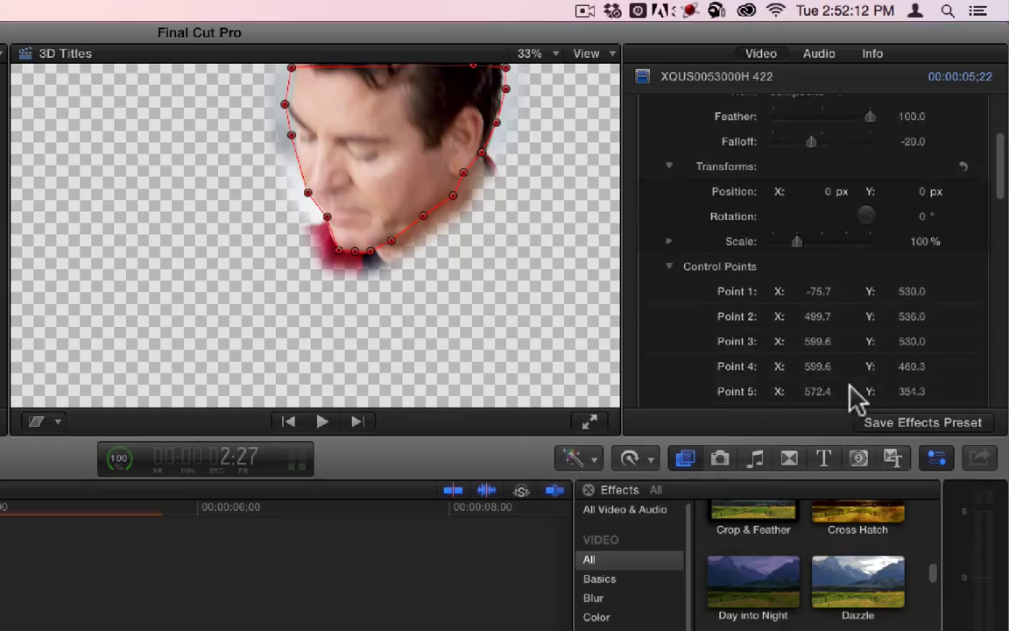
{"action": "scroll", "coordinate": [763, 293], "scroll_direction": "down", "scroll_amount": 3}
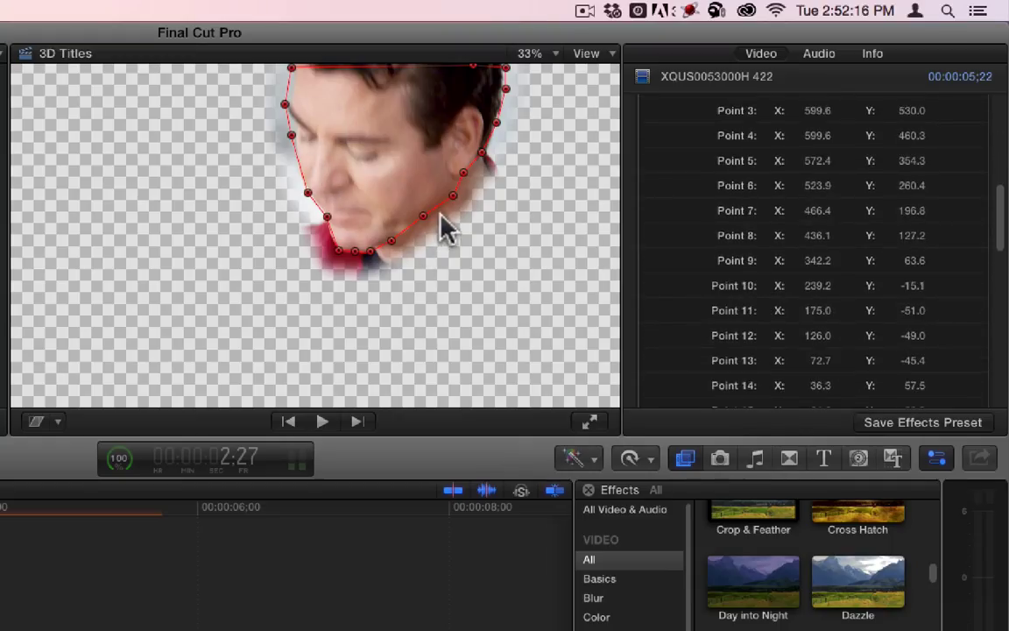
{"action": "scroll", "coordinate": [776, 250], "scroll_direction": "down", "scroll_amount": 3}
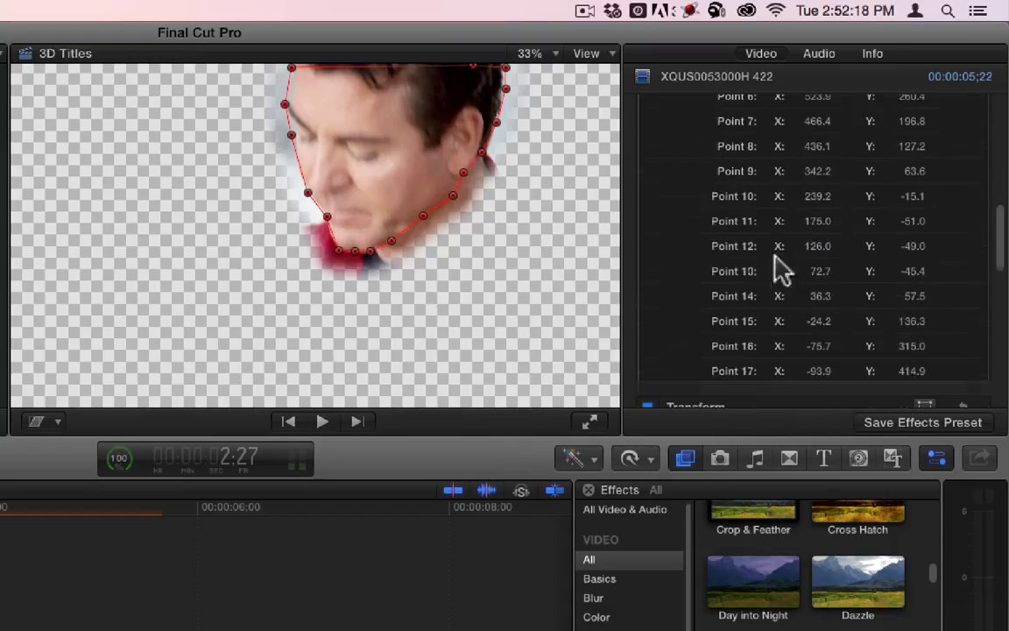
{"action": "scroll", "coordinate": [811, 180], "scroll_direction": "up", "scroll_amount": 8}
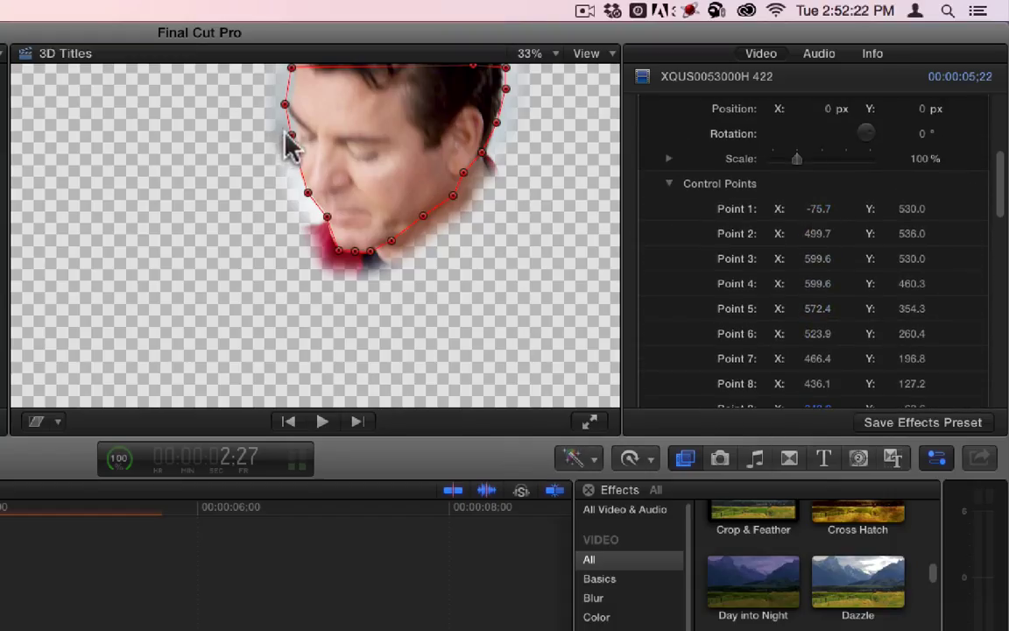
{"action": "left_click_drag", "start_coordinate": [274, 144], "coordinate": [295, 150]}
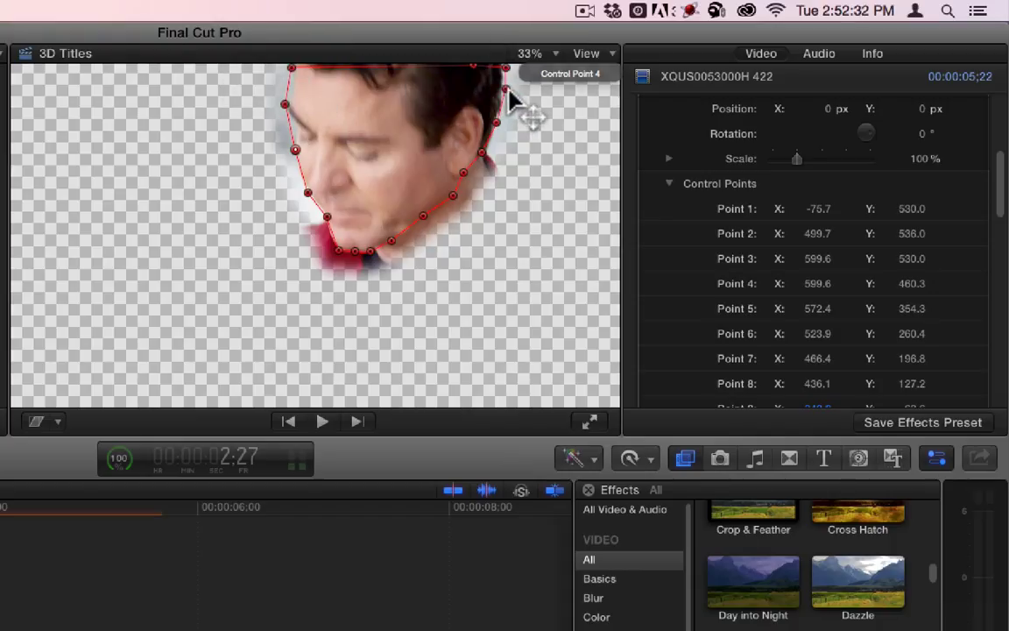
{"action": "left_click_drag", "start_coordinate": [508, 88], "coordinate": [563, 95]}
{"action": "left_click_drag", "start_coordinate": [817, 284], "coordinate": [800, 283]}
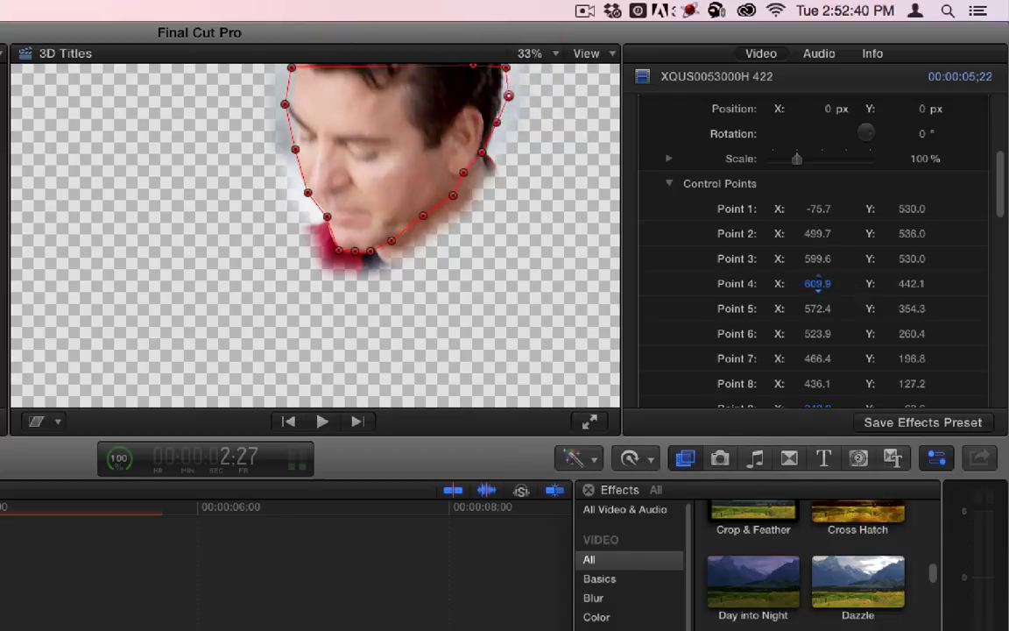
{"action": "left_click_drag", "start_coordinate": [817, 283], "coordinate": [903, 293]}
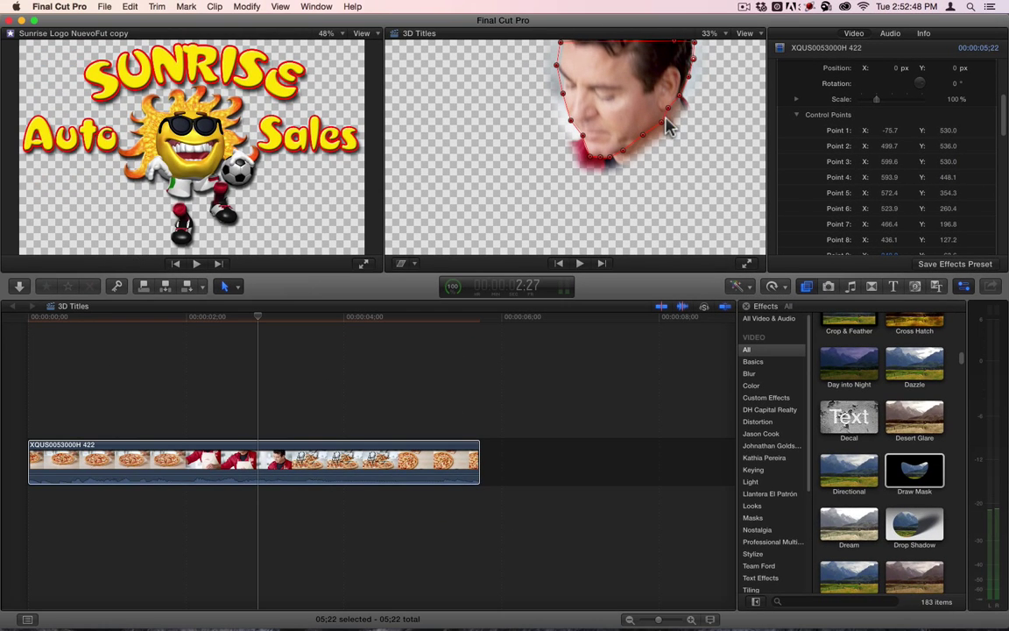
{"action": "scroll", "coordinate": [815, 180], "scroll_direction": "down", "scroll_amount": 1}
{"action": "scroll", "coordinate": [815, 179], "scroll_direction": "up", "scroll_amount": 10}
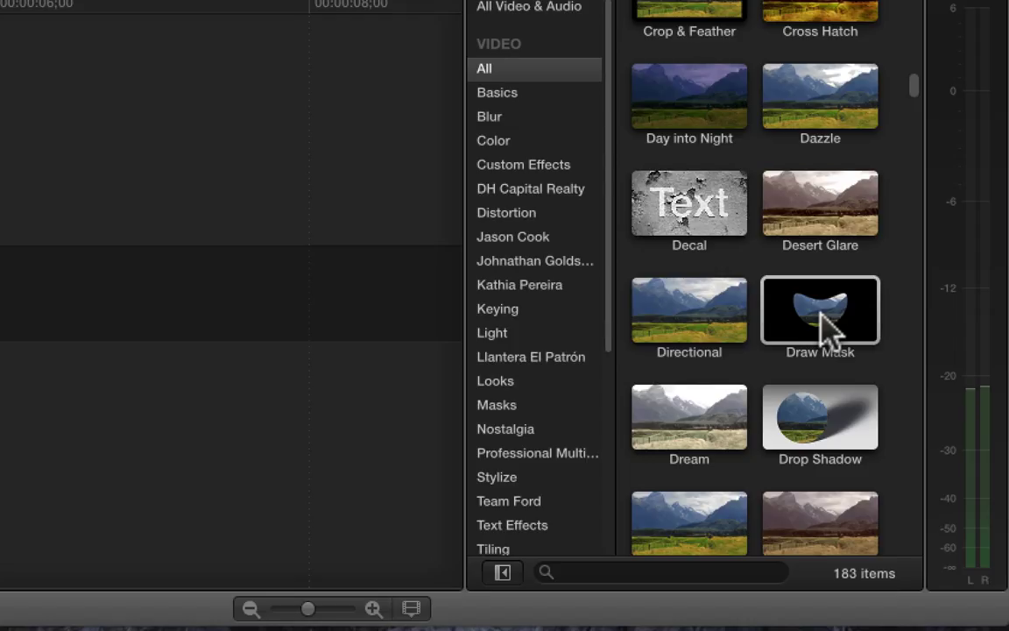
{"action": "scroll", "coordinate": [824, 331], "scroll_direction": "down", "scroll_amount": 5}
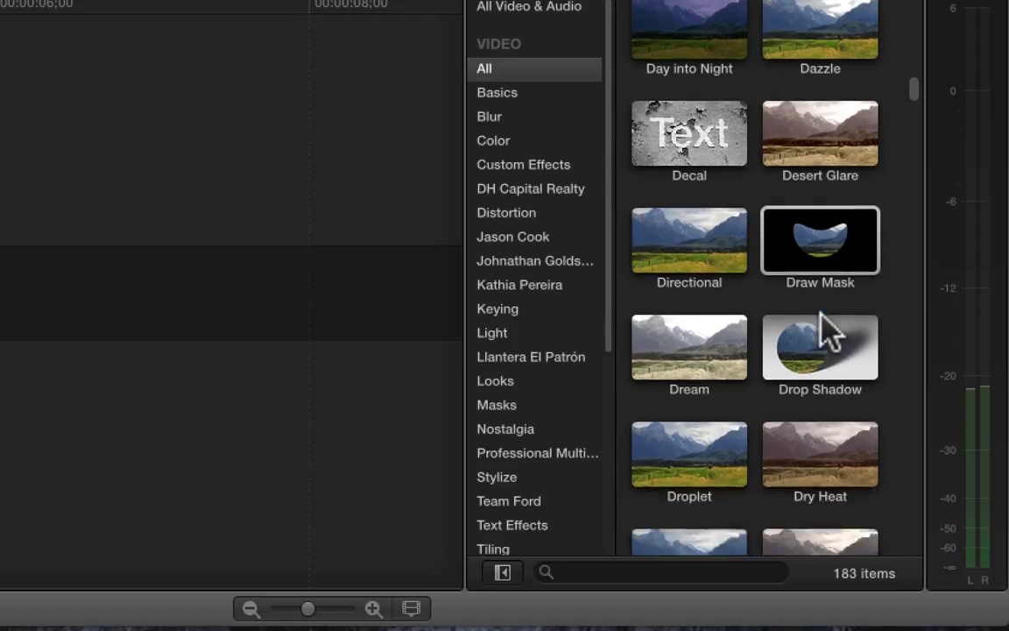